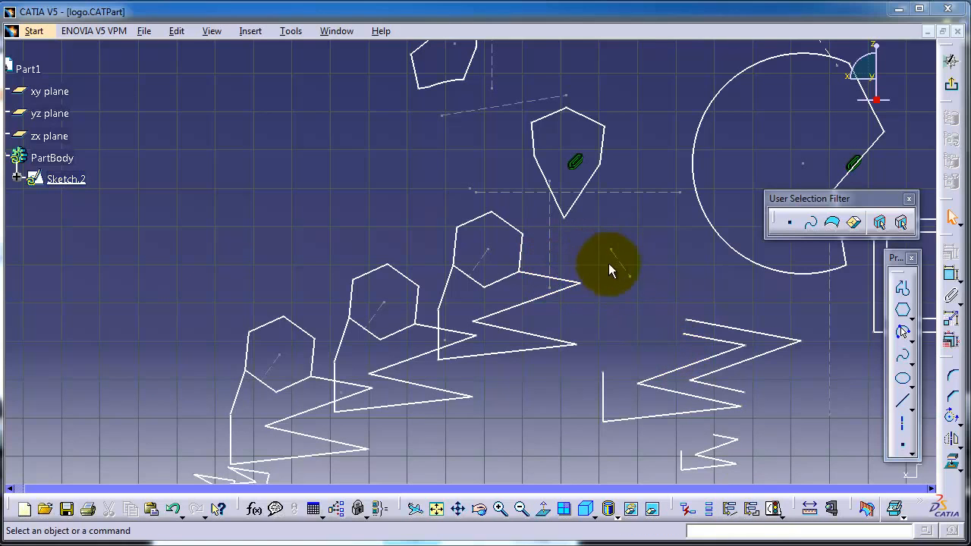
- Look over the sketch profiles, and try moving the specification tree up and down and resizing its text
{"action": "mouse_move", "coordinate": [611, 264]}
{"action": "middle_mouse_down"}
{"action": "mouse_move", "coordinate": [618, 271]}
{"action": "mouse_move", "coordinate": [574, 245]}
{"action": "mouse_move", "coordinate": [557, 209]}
{"action": "middle_mouse_up"}
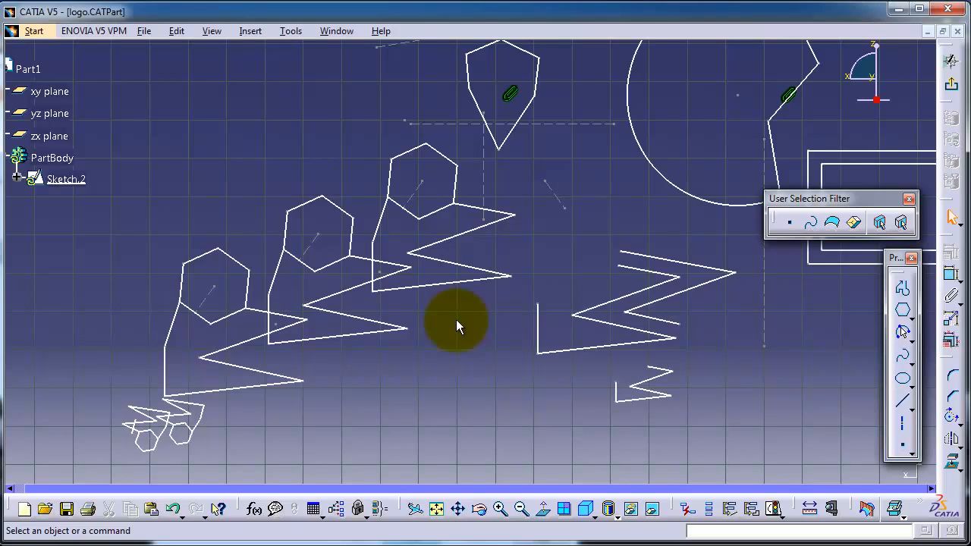
{"action": "mouse_move", "coordinate": [314, 158]}
{"action": "middle_mouse_down"}
{"action": "mouse_move", "coordinate": [380, 198]}
{"action": "mouse_move", "coordinate": [388, 169]}
{"action": "mouse_move", "coordinate": [470, 174]}
{"action": "mouse_move", "coordinate": [364, 176]}
{"action": "mouse_move", "coordinate": [288, 202]}
{"action": "mouse_move", "coordinate": [301, 284]}
{"action": "mouse_move", "coordinate": [348, 288]}
{"action": "middle_mouse_up"}
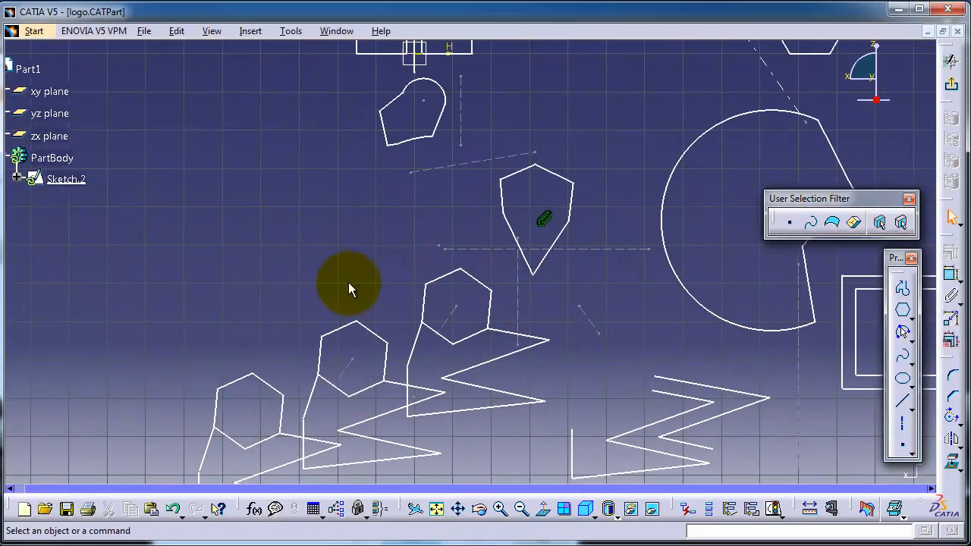
{"action": "middle_click_drag", "start_coordinate": [212, 190], "coordinate": [267, 189]}
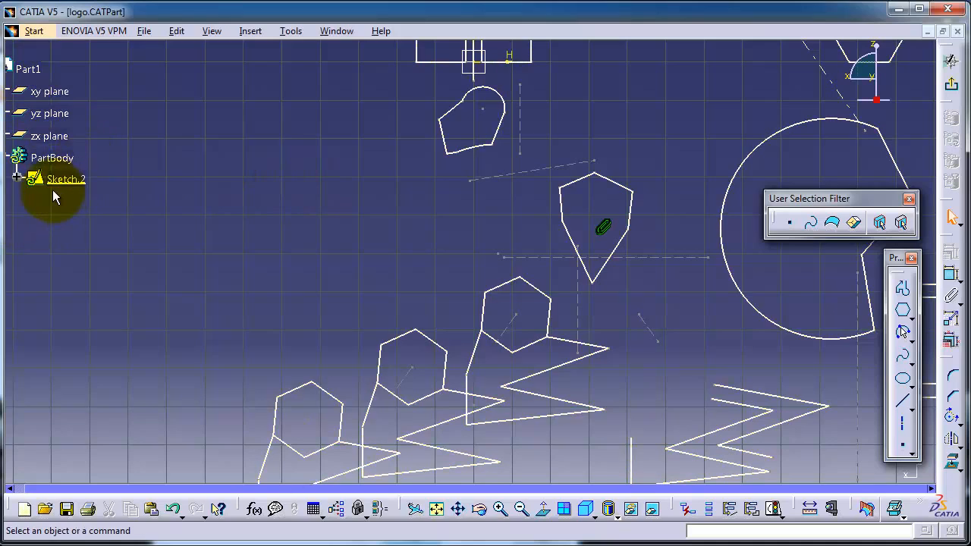
{"action": "mouse_move", "coordinate": [301, 219]}
{"action": "middle_mouse_down"}
{"action": "mouse_move", "coordinate": [319, 202]}
{"action": "mouse_move", "coordinate": [265, 173]}
{"action": "mouse_move", "coordinate": [266, 215]}
{"action": "middle_mouse_up"}
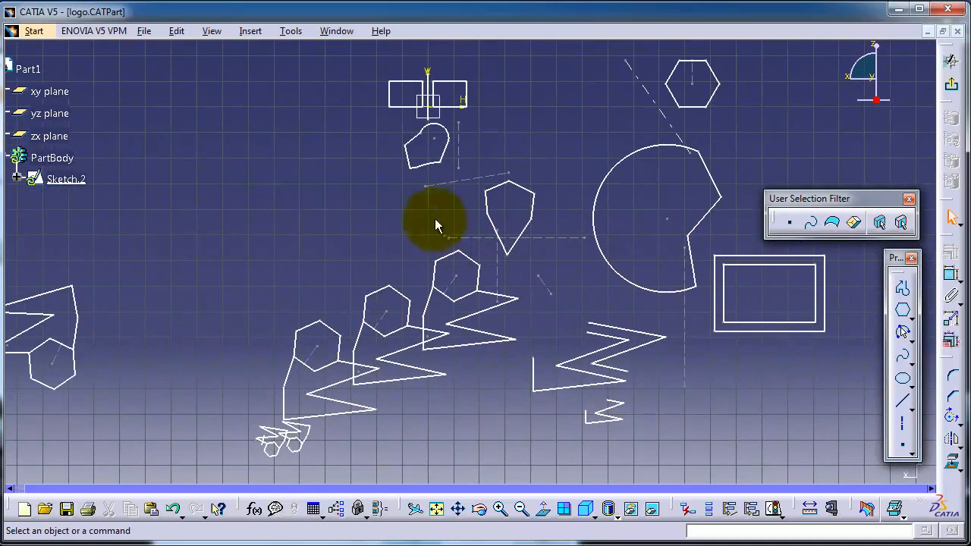
{"action": "mouse_move", "coordinate": [551, 152]}
{"action": "middle_mouse_down"}
{"action": "mouse_move", "coordinate": [436, 137]}
{"action": "mouse_move", "coordinate": [476, 139]}
{"action": "middle_mouse_up"}
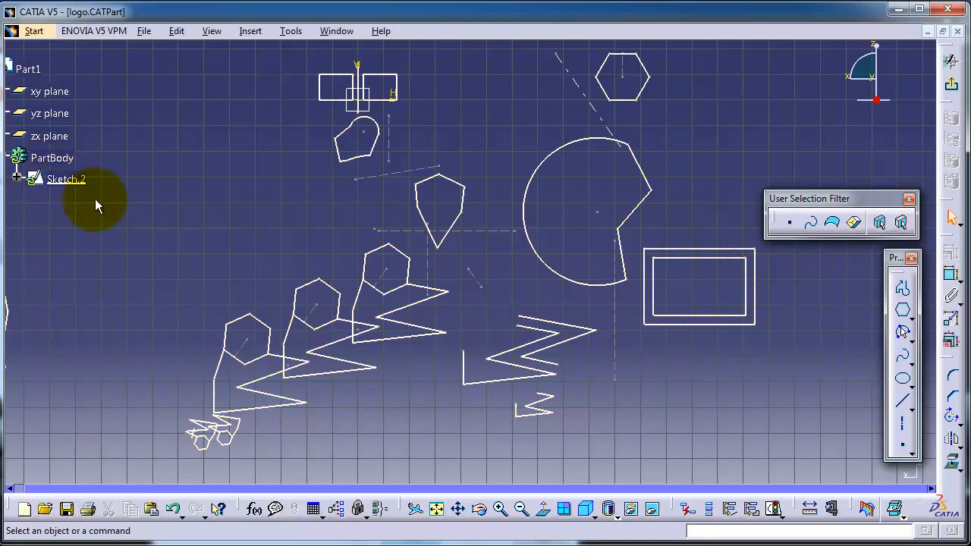
{"action": "scroll", "coordinate": [103, 147], "scroll_direction": "up", "scroll_amount": 4}
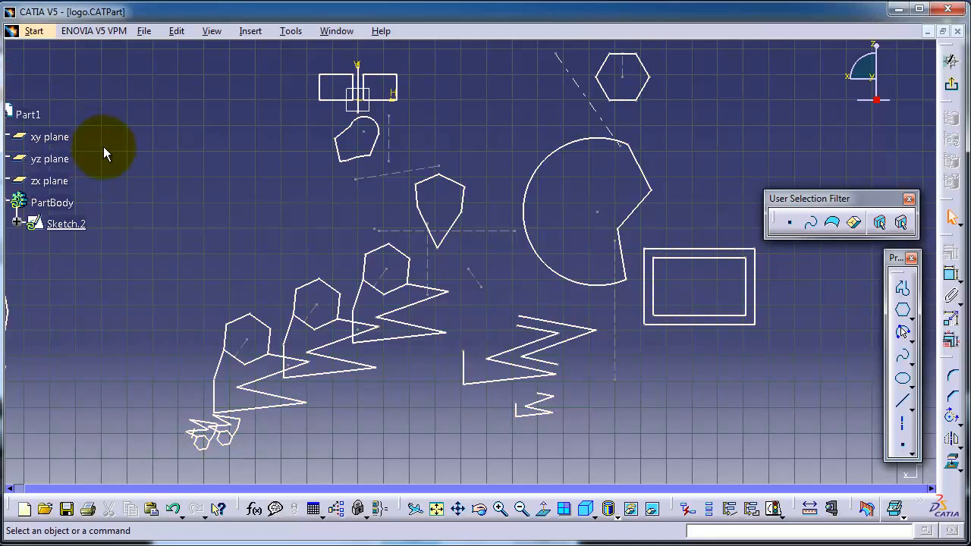
{"action": "scroll", "coordinate": [104, 147], "scroll_direction": "down", "scroll_amount": 3}
{"action": "scroll", "coordinate": [104, 147], "scroll_direction": "down", "scroll_amount": 1}
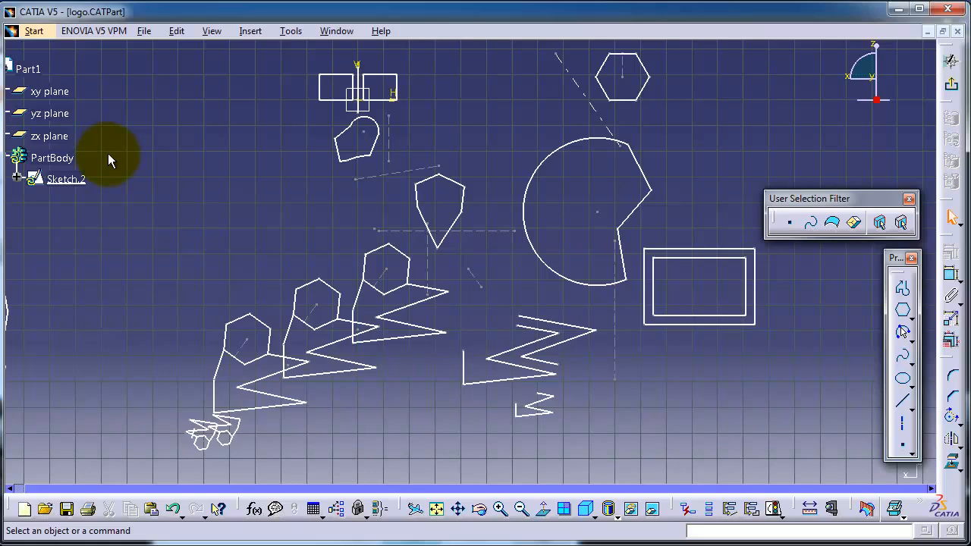
{"action": "scroll", "coordinate": [108, 154], "scroll_direction": "up", "scroll_amount": 3, "text": "ctrl"}
{"action": "scroll", "coordinate": [108, 154], "scroll_direction": "down", "scroll_amount": 2, "text": "ctrl"}
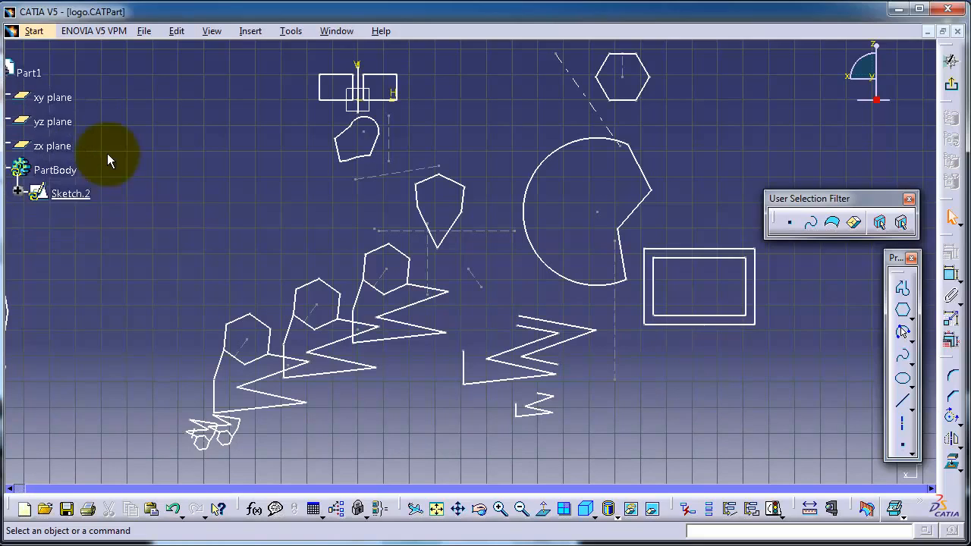
{"action": "scroll", "coordinate": [107, 154], "scroll_direction": "down", "scroll_amount": 2, "text": "ctrl"}
{"action": "scroll", "coordinate": [107, 158], "scroll_direction": "up", "scroll_amount": 2, "text": "ctrl"}
{"action": "scroll", "coordinate": [106, 156], "scroll_direction": "up", "scroll_amount": 1, "text": "ctrl"}
{"action": "scroll", "coordinate": [110, 156], "scroll_direction": "down", "scroll_amount": 2, "text": "ctrl"}
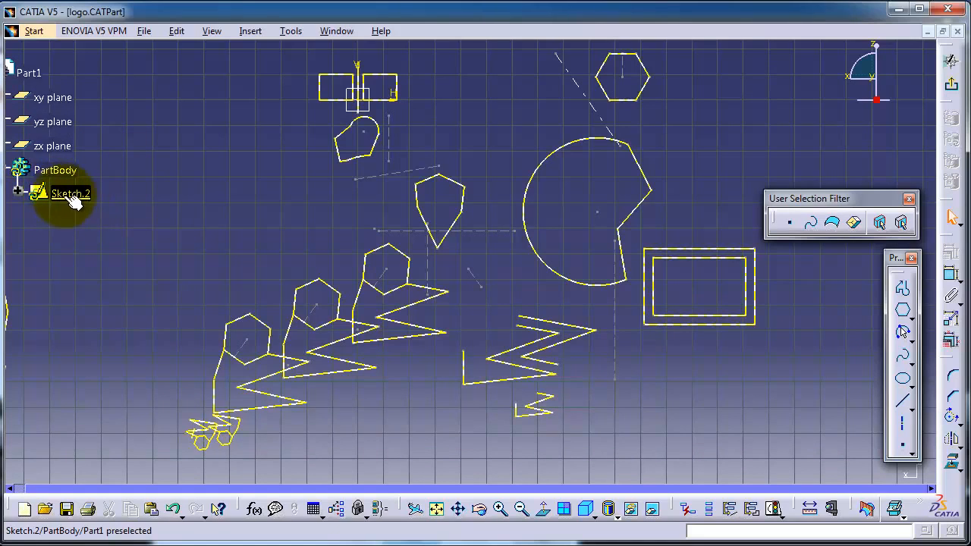
- Expand Sketch.2 down to its Geometry elements and highlight Line.1, Line.3 and several polygon edges to match tree entries with the drawing
{"action": "left_click", "coordinate": [19, 195]}
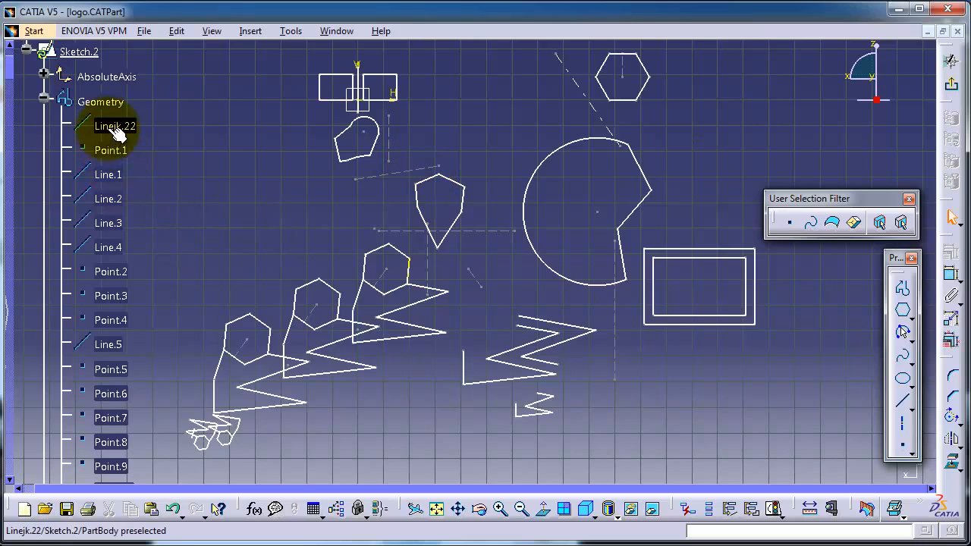
{"action": "left_click", "coordinate": [318, 287]}
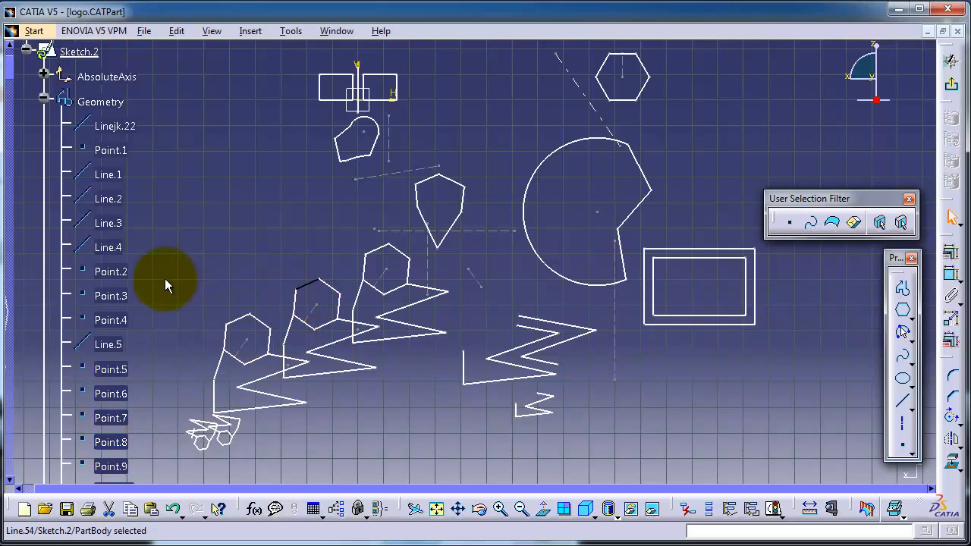
{"action": "scroll", "coordinate": [164, 279], "scroll_direction": "down", "scroll_amount": 2}
{"action": "scroll", "coordinate": [161, 275], "scroll_direction": "down", "scroll_amount": 5}
{"action": "scroll", "coordinate": [159, 262], "scroll_direction": "up", "scroll_amount": 8}
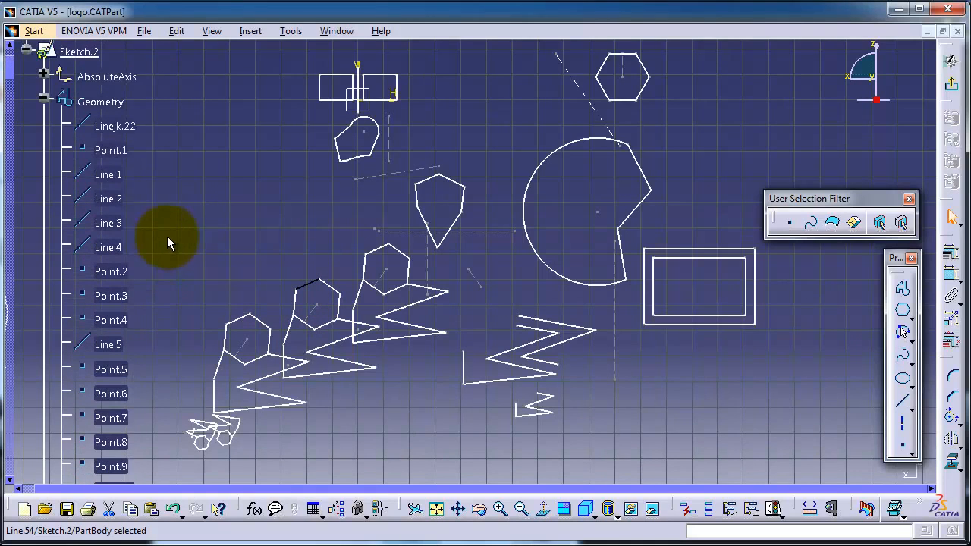
{"action": "left_click", "coordinate": [113, 180]}
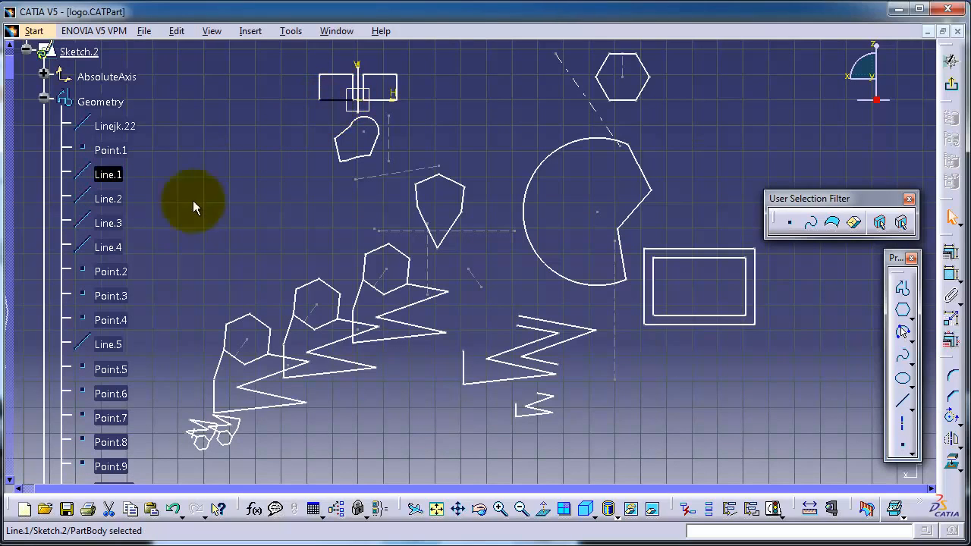
{"action": "left_click", "coordinate": [110, 222]}
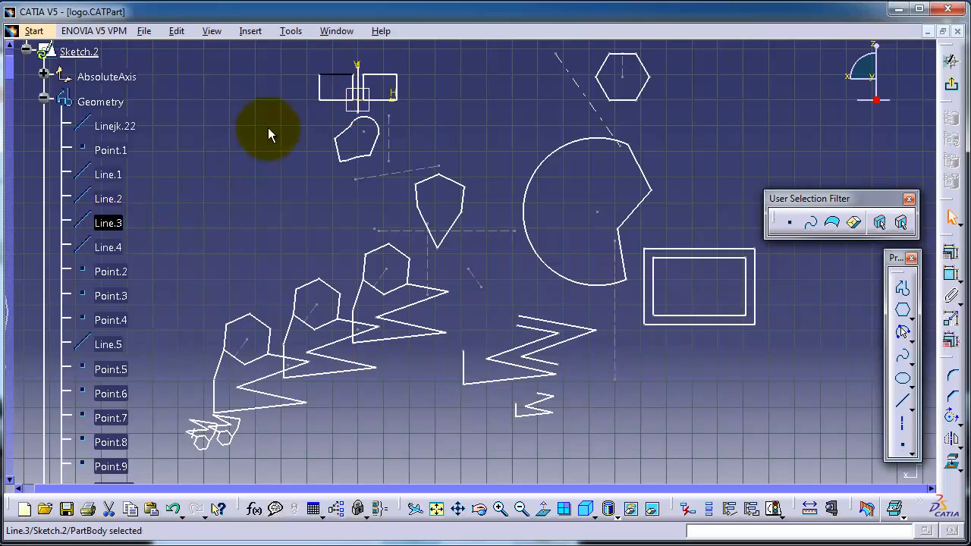
{"action": "left_click", "coordinate": [454, 181]}
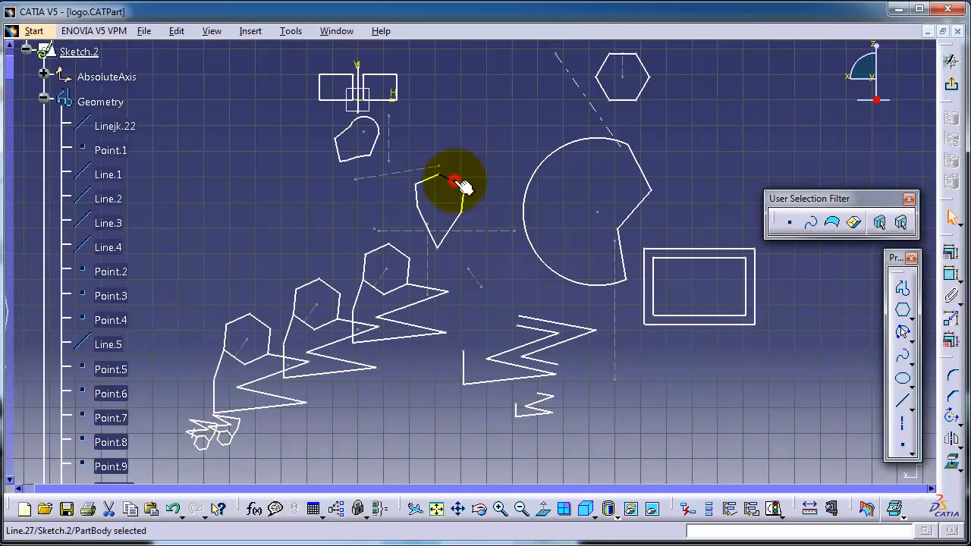
{"action": "left_click", "coordinate": [428, 180]}
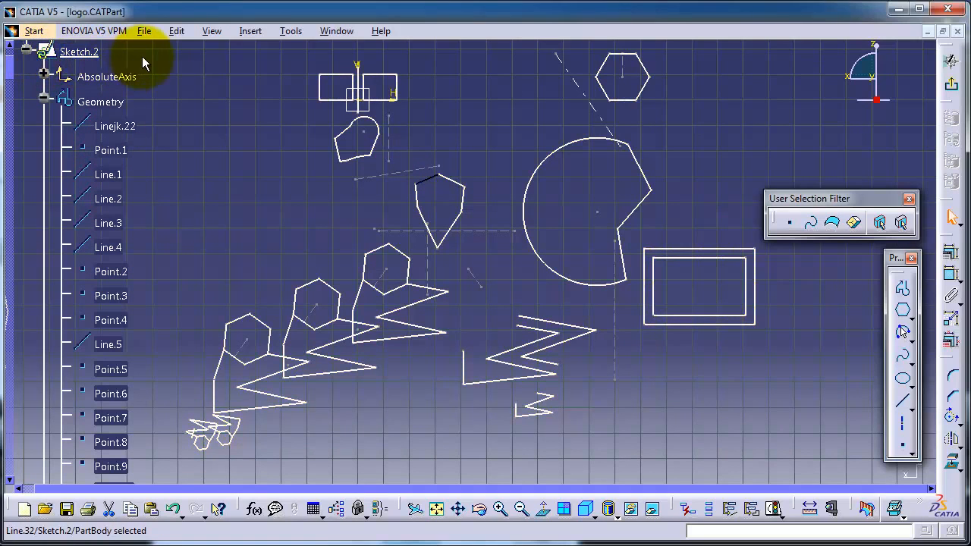
- Rename Sketch.2 to "main sketch" in its feature properties
{"action": "right_click", "coordinate": [81, 57]}
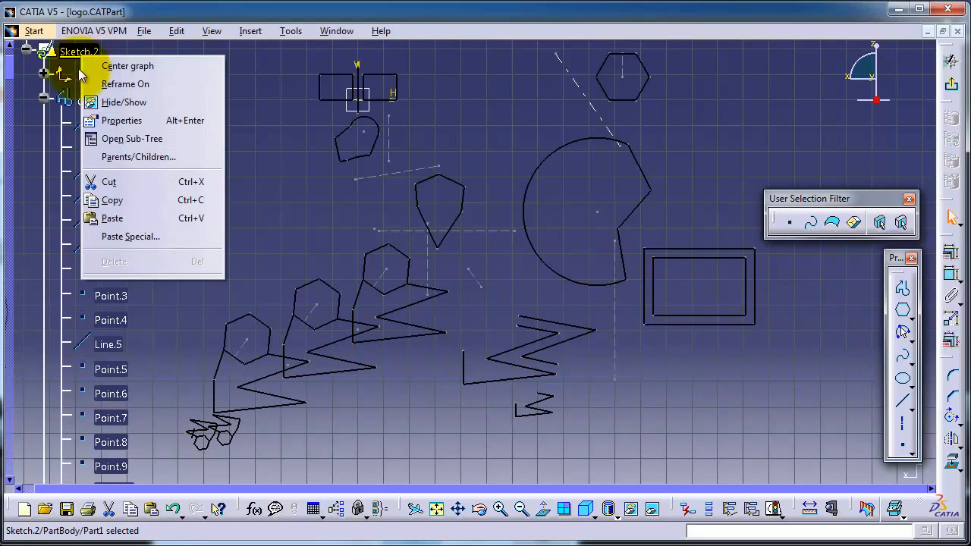
{"action": "left_click", "coordinate": [114, 120]}
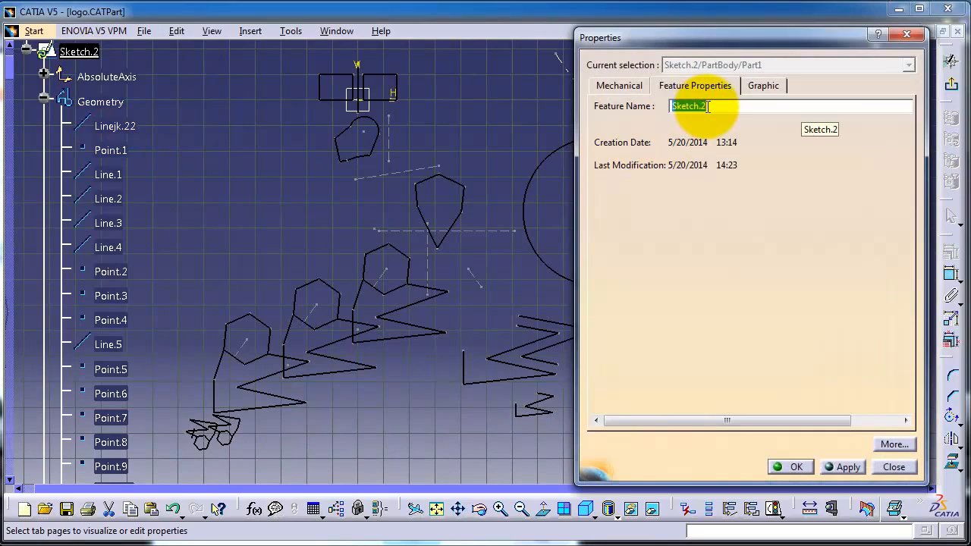
{"action": "type", "text": "na"}
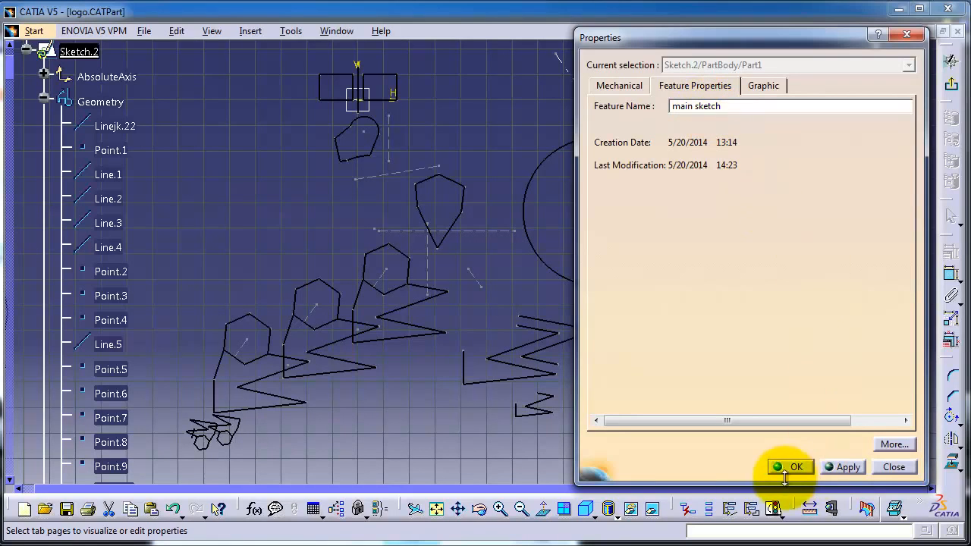
{"action": "left_click", "coordinate": [841, 466]}
{"action": "left_click", "coordinate": [795, 467]}
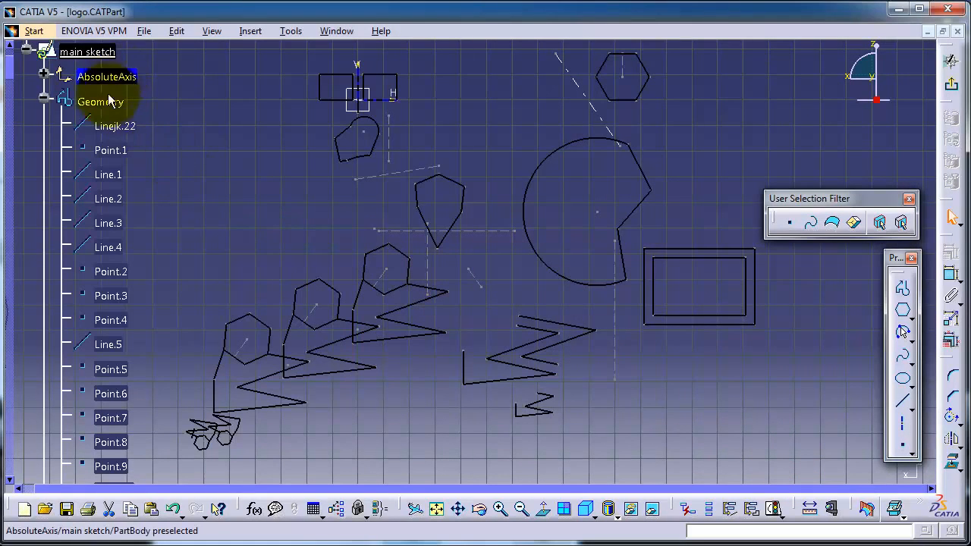
- Rename Line.4 to "Line" in its feature properties
{"action": "middle_click_drag", "start_coordinate": [181, 235], "coordinate": [176, 176]}
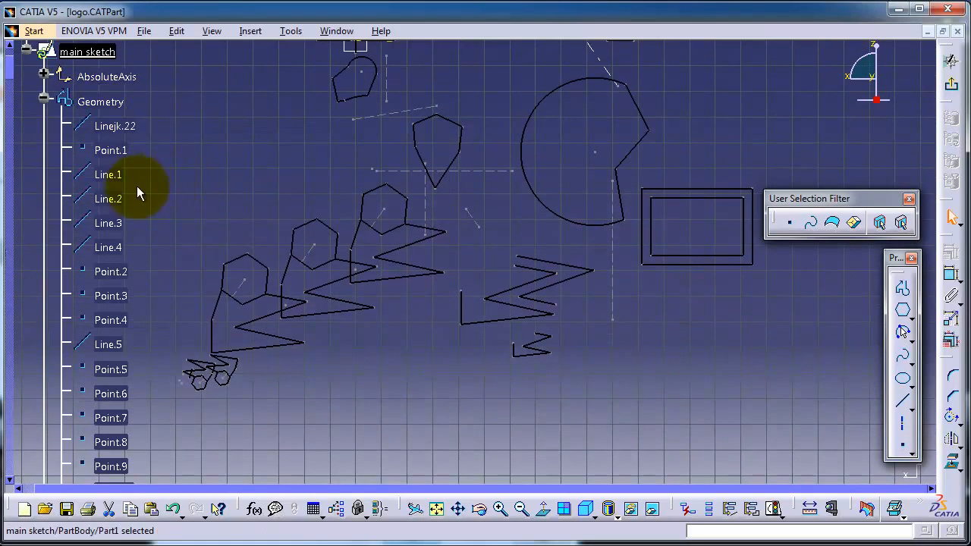
{"action": "right_click", "coordinate": [120, 253]}
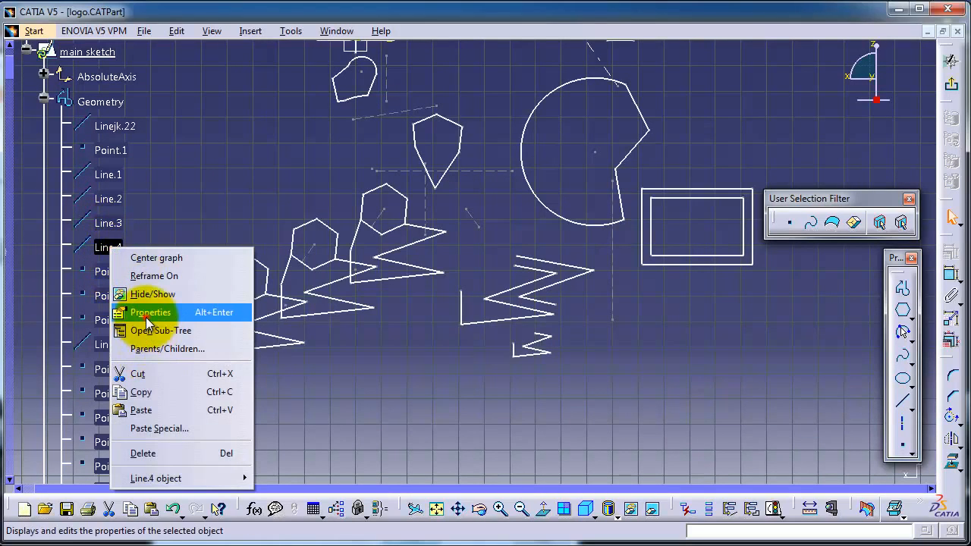
{"action": "left_click", "coordinate": [148, 313]}
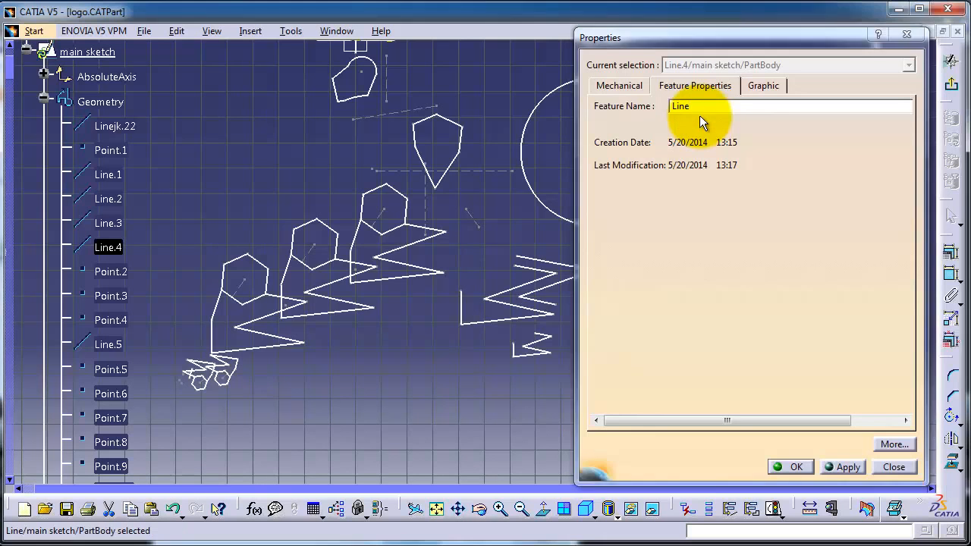
{"action": "key", "text": "Return"}
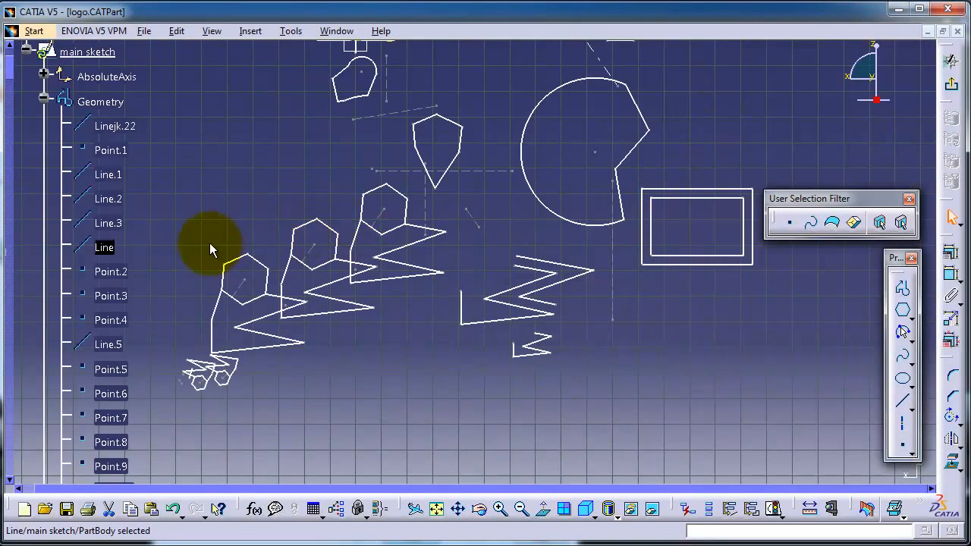
- Delete Line.1 from the main sketch's geometry
{"action": "mouse_move", "coordinate": [204, 242]}
{"action": "middle_mouse_down"}
{"action": "mouse_move", "coordinate": [232, 165]}
{"action": "mouse_move", "coordinate": [218, 126]}
{"action": "middle_mouse_up"}
{"action": "middle_click_drag", "start_coordinate": [428, 264], "coordinate": [408, 288]}
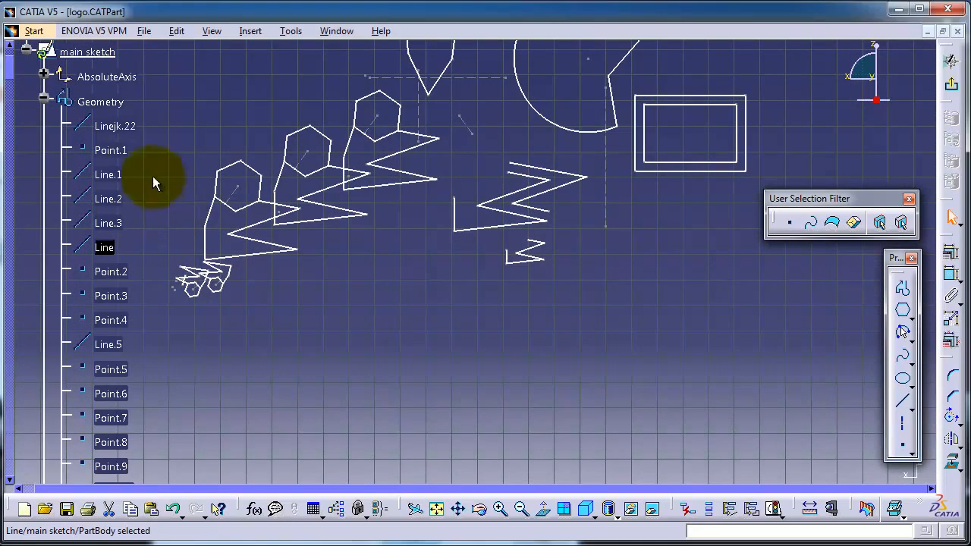
{"action": "middle_click_drag", "start_coordinate": [258, 131], "coordinate": [246, 297]}
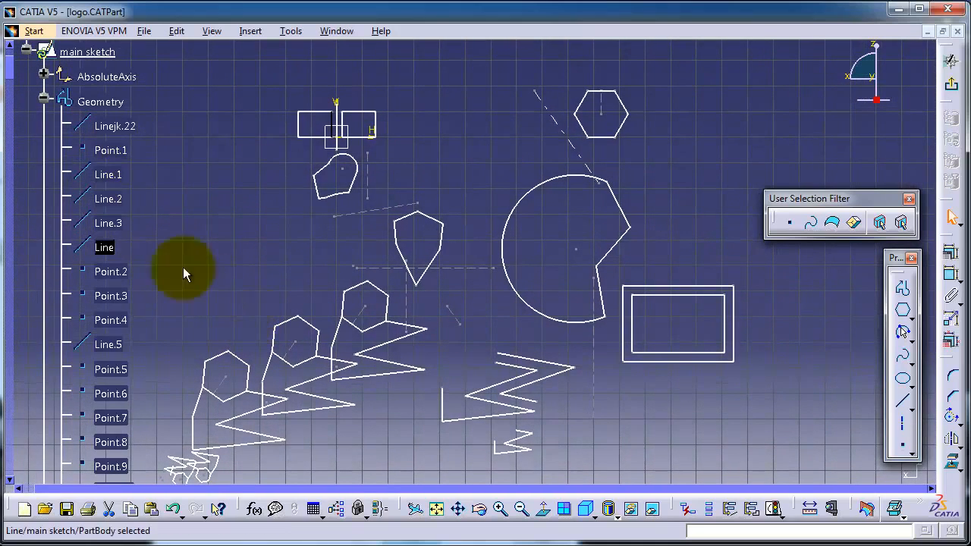
{"action": "right_click", "coordinate": [110, 176]}
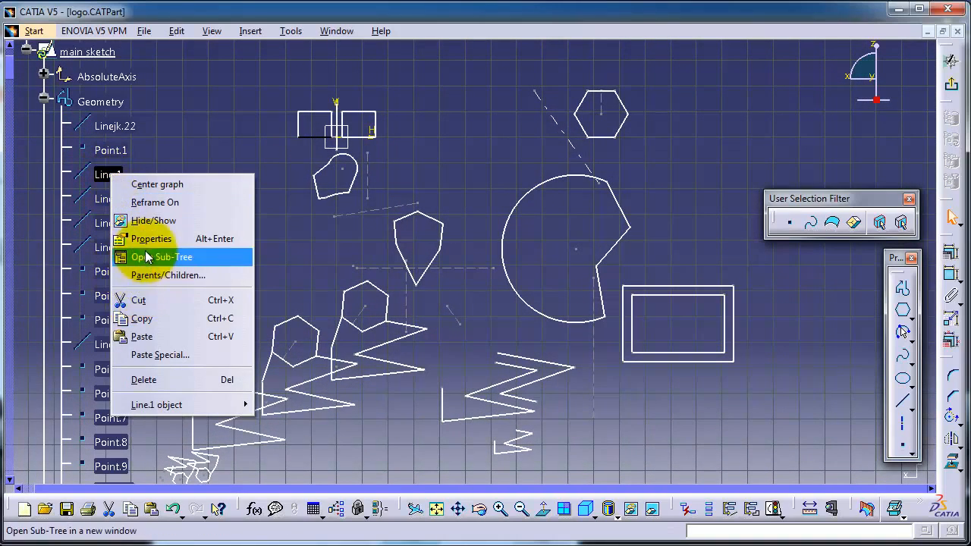
{"action": "left_click", "coordinate": [143, 380]}
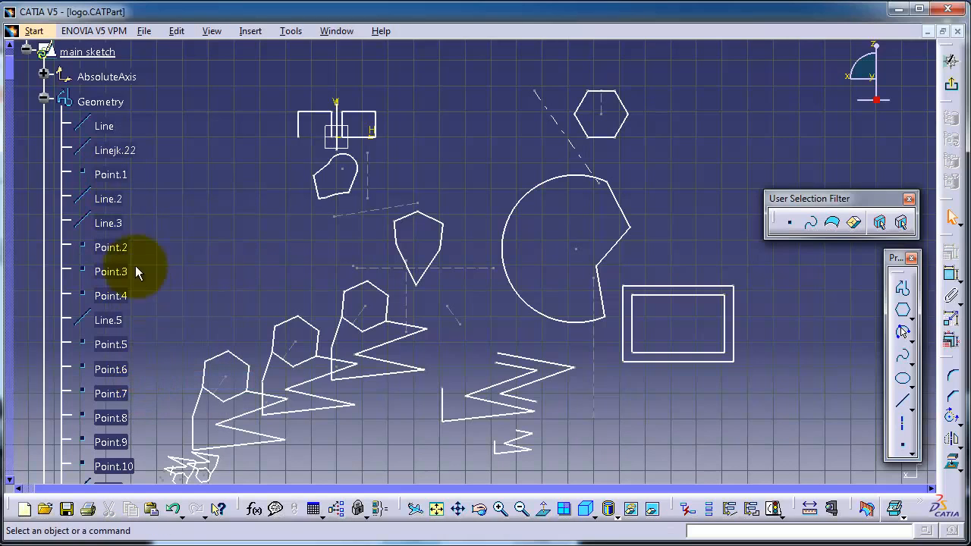
{"action": "right_click", "coordinate": [102, 151]}
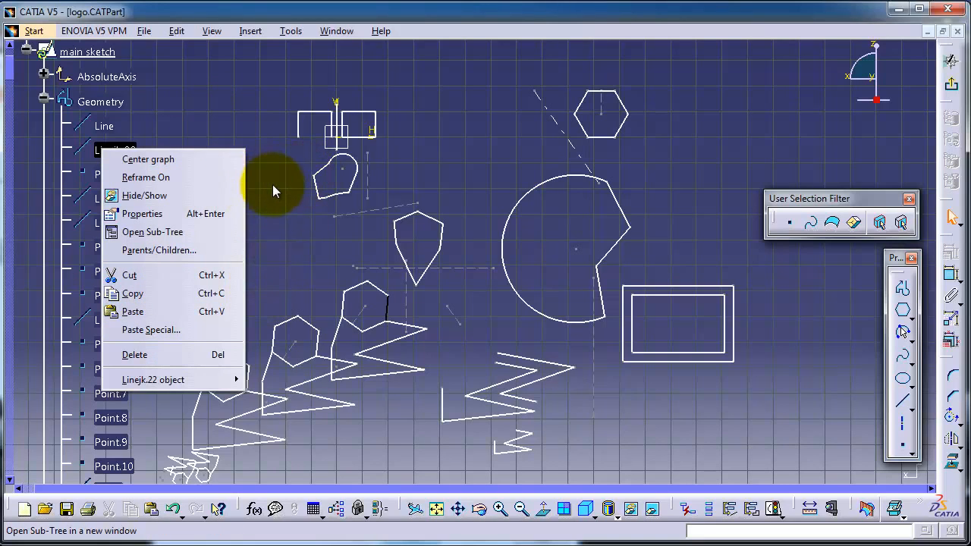
{"action": "left_click", "coordinate": [273, 212]}
{"action": "mouse_move", "coordinate": [272, 215]}
{"action": "middle_mouse_down"}
{"action": "mouse_move", "coordinate": [248, 173]}
{"action": "mouse_move", "coordinate": [199, 195]}
{"action": "mouse_move", "coordinate": [182, 169]}
{"action": "middle_mouse_up"}
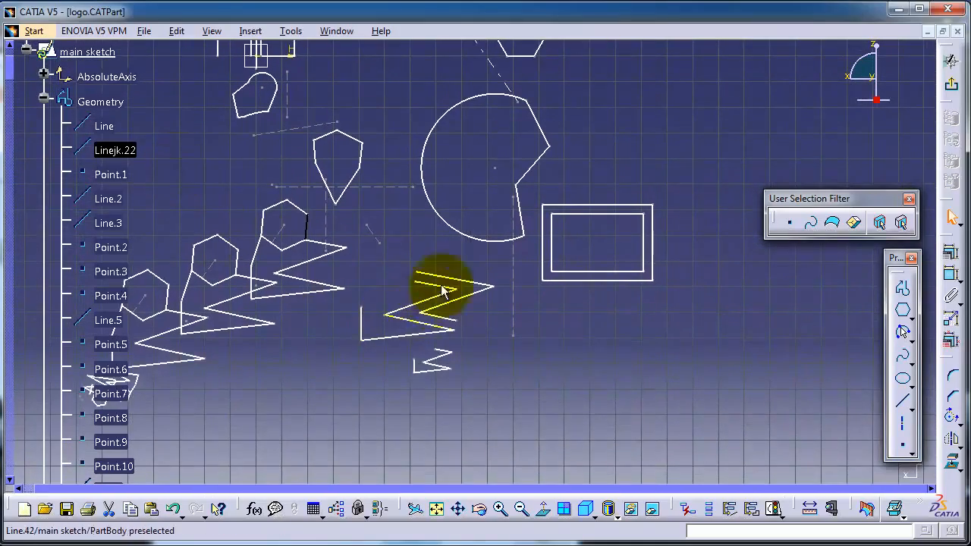
{"action": "mouse_move", "coordinate": [456, 190]}
{"action": "middle_mouse_down"}
{"action": "mouse_move", "coordinate": [451, 273]}
{"action": "mouse_move", "coordinate": [508, 299]}
{"action": "middle_mouse_up"}
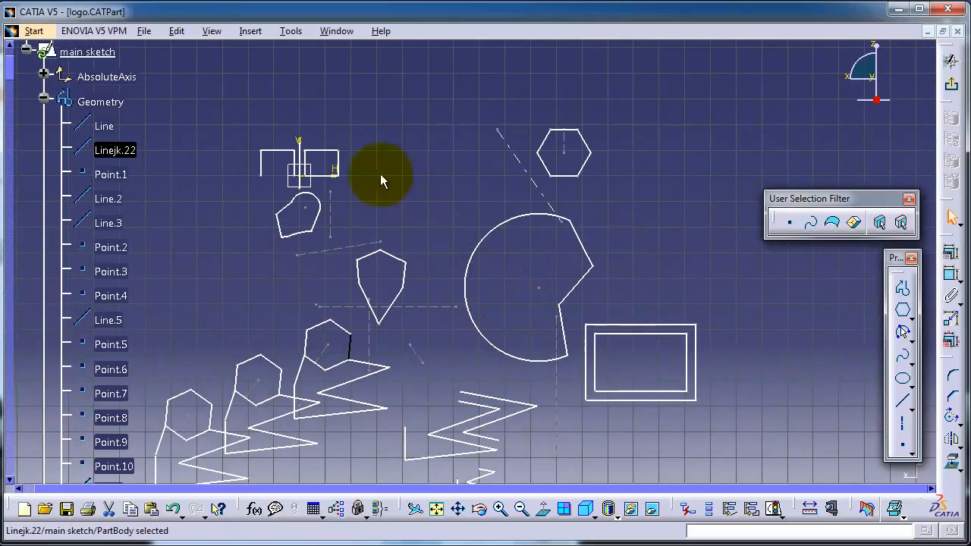
{"action": "mouse_move", "coordinate": [380, 174]}
{"action": "middle_mouse_down"}
{"action": "mouse_move", "coordinate": [447, 129]}
{"action": "mouse_move", "coordinate": [460, 87]}
{"action": "middle_mouse_up"}
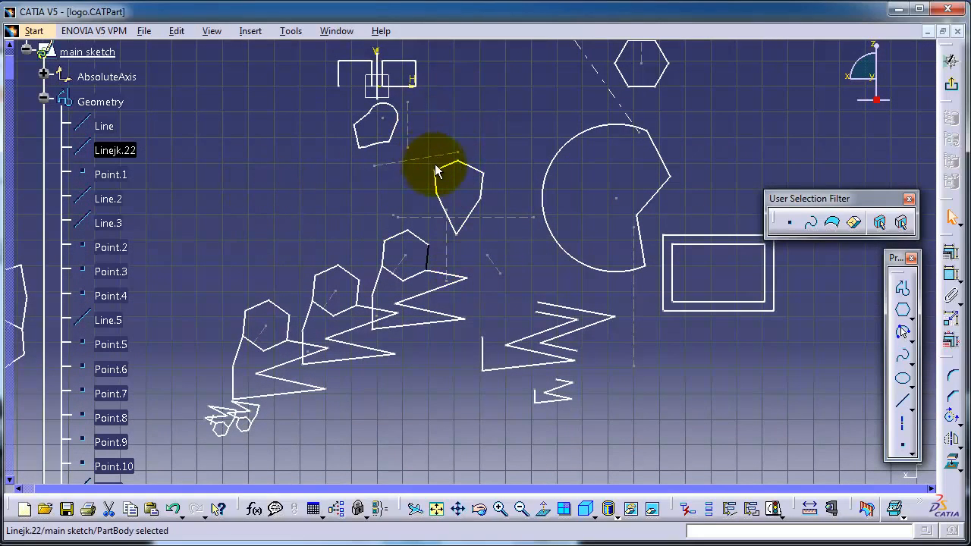
- Shift the kite-shaped polygon slightly, and try hiding its window-selected side and lower edges, undoing the hide
{"action": "mouse_move", "coordinate": [428, 157]}
{"action": "left_mouse_down"}
{"action": "mouse_move", "coordinate": [445, 177]}
{"action": "mouse_move", "coordinate": [432, 150]}
{"action": "left_mouse_up"}
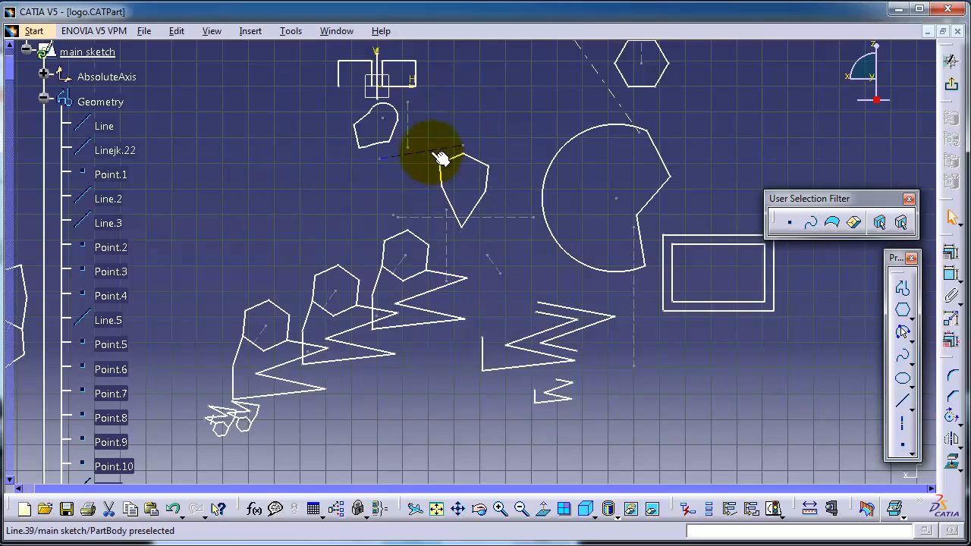
{"action": "left_click", "coordinate": [496, 157]}
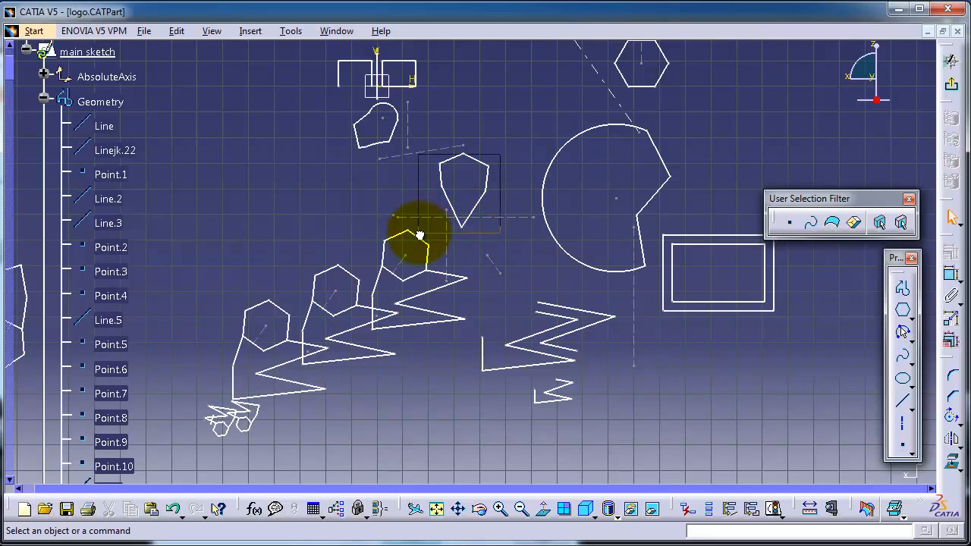
{"action": "left_click_drag", "start_coordinate": [419, 234], "coordinate": [419, 231]}
{"action": "right_click", "coordinate": [449, 200]}
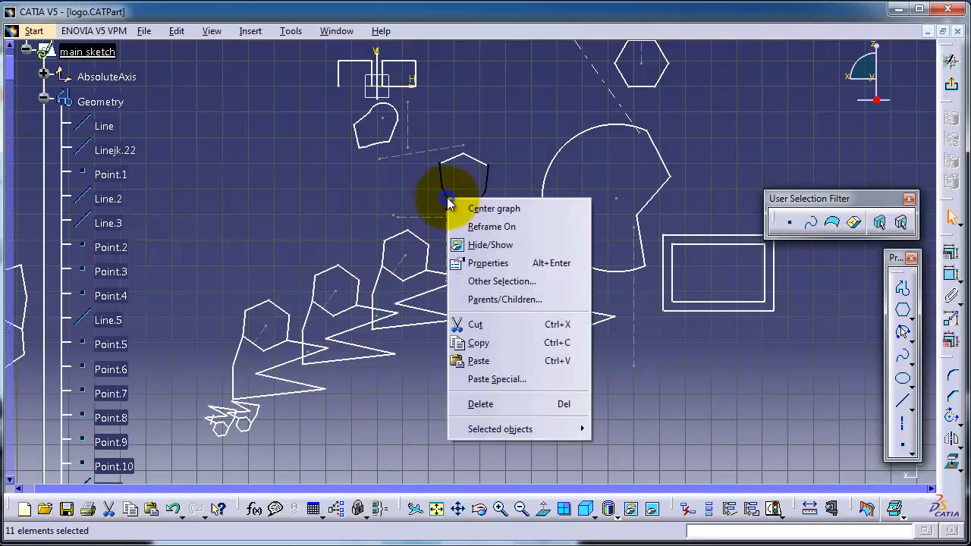
{"action": "left_click", "coordinate": [470, 250]}
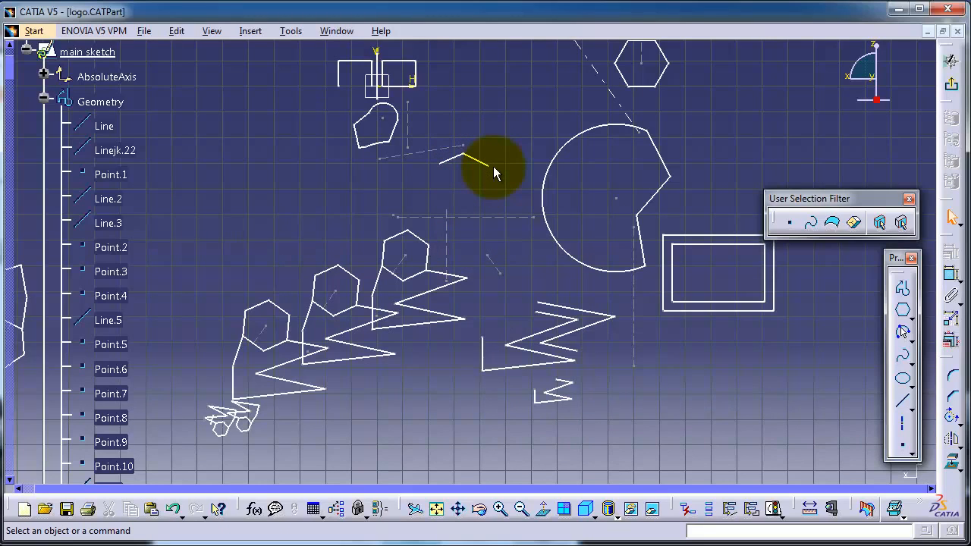
{"action": "key", "text": "ctrl+z"}
{"action": "left_click", "coordinate": [251, 173]}
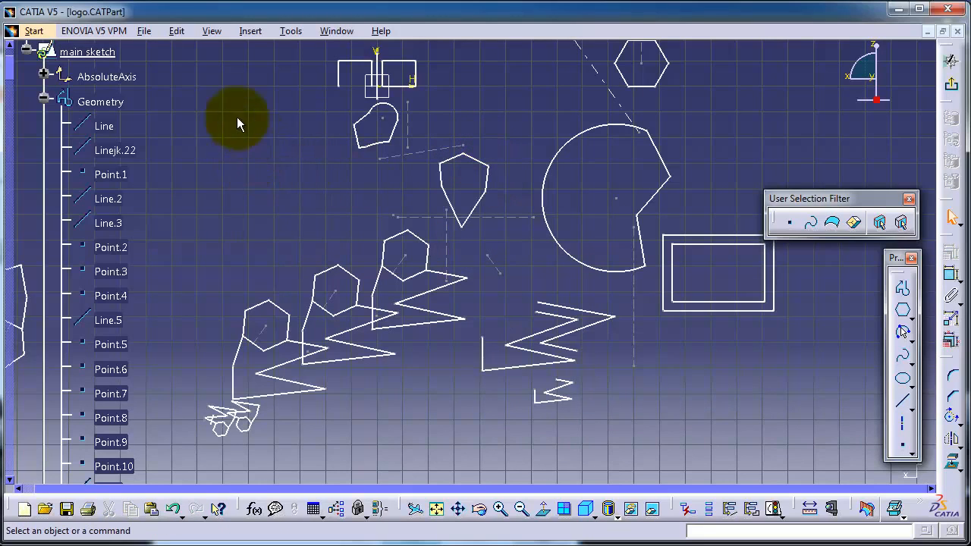
- Hide the element named Line through the specification tree and show it again
{"action": "left_click", "coordinate": [107, 126]}
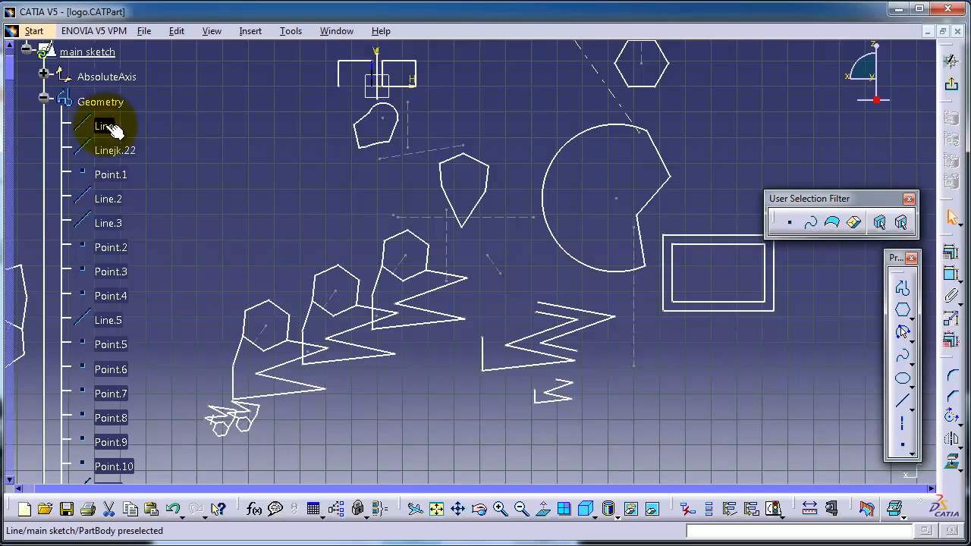
{"action": "left_click", "coordinate": [118, 176], "text": "ctrl"}
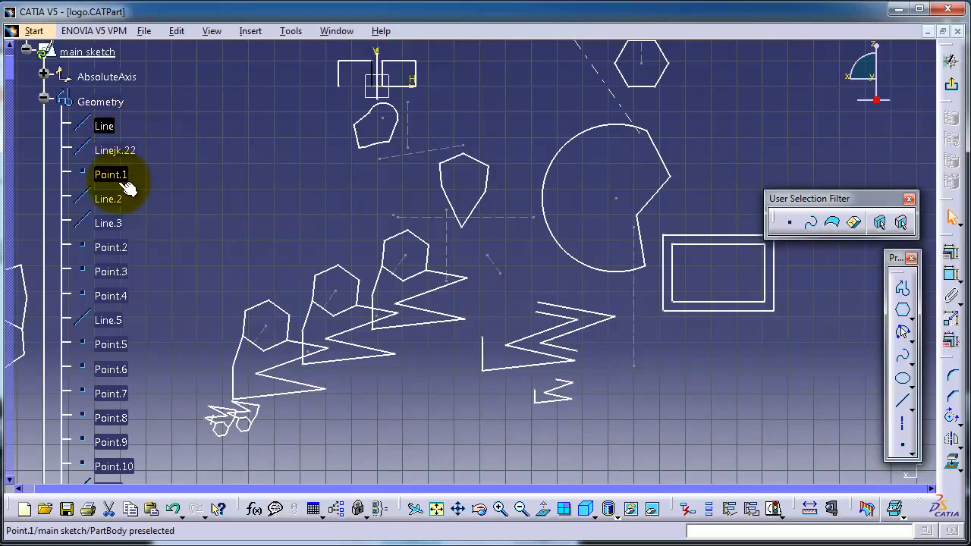
{"action": "left_click", "coordinate": [119, 132]}
{"action": "right_click", "coordinate": [109, 131]}
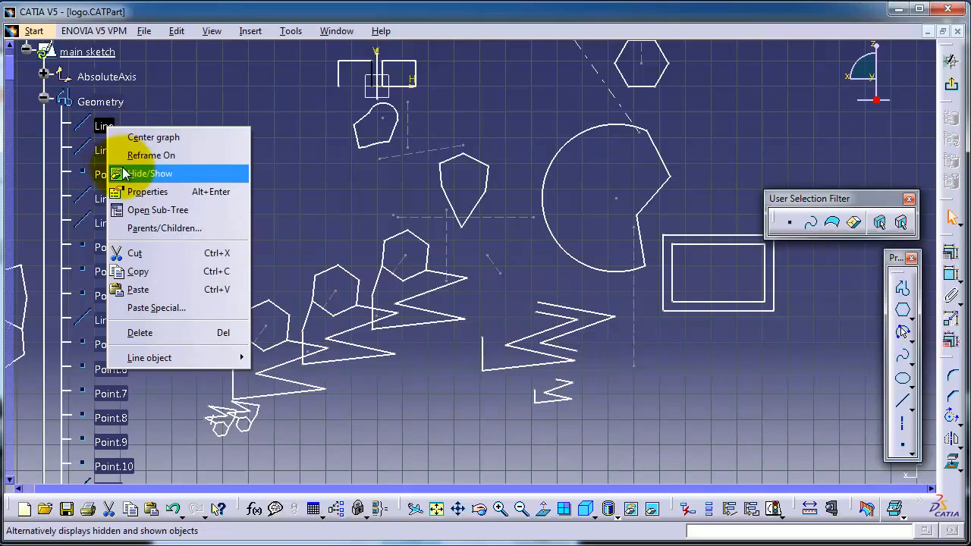
{"action": "left_click", "coordinate": [144, 174]}
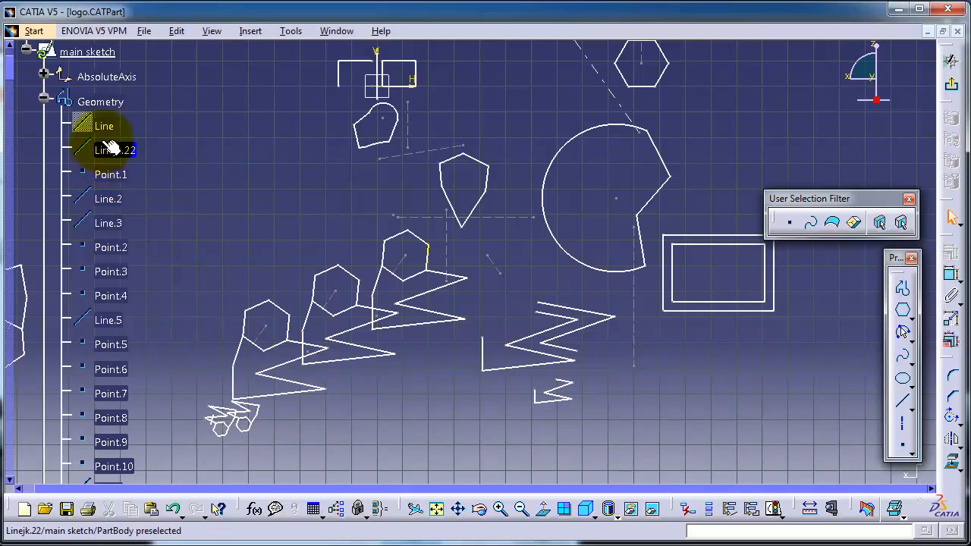
{"action": "left_click", "coordinate": [180, 140]}
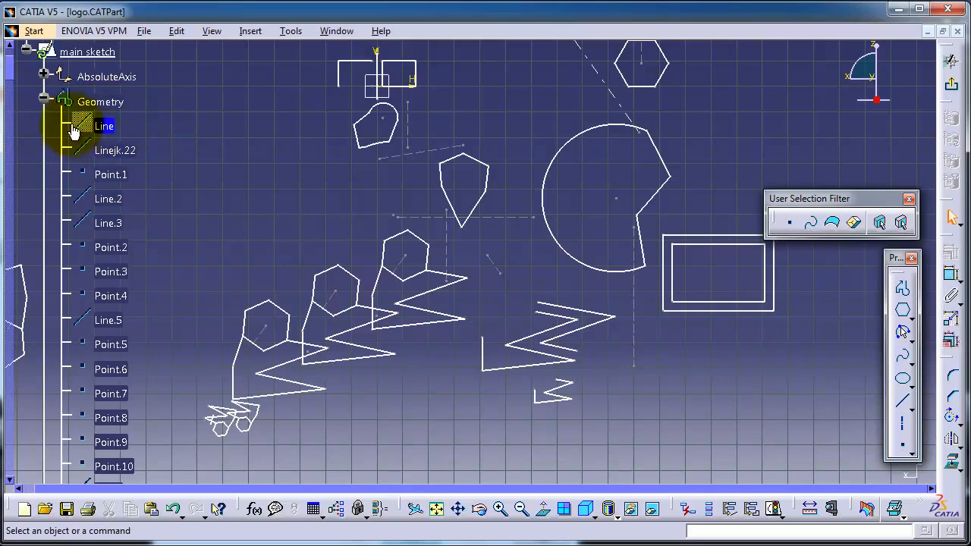
{"action": "right_click", "coordinate": [114, 131]}
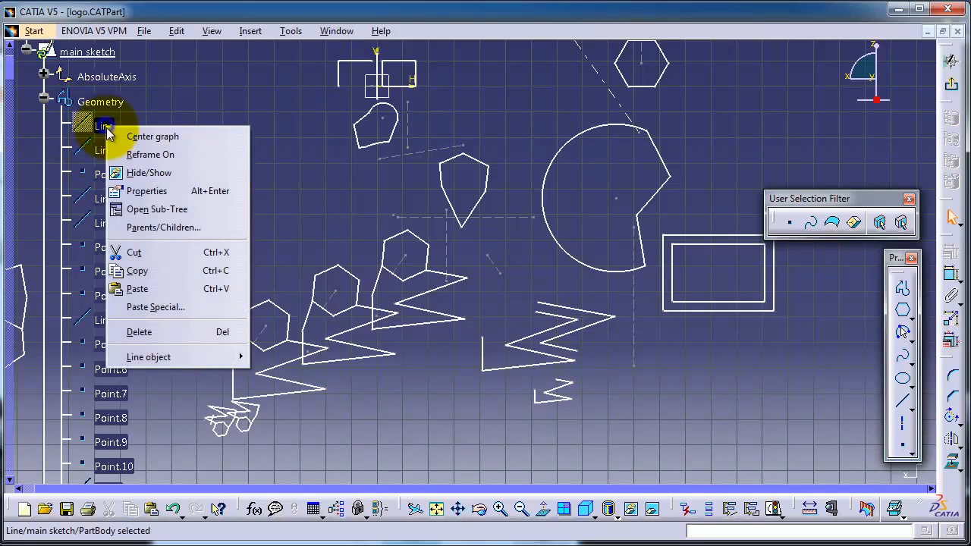
{"action": "left_click", "coordinate": [133, 173]}
- Bring the top of the specification tree into view and switch view control from the geometry to the tree
{"action": "scroll", "coordinate": [217, 180], "scroll_direction": "up", "scroll_amount": 4}
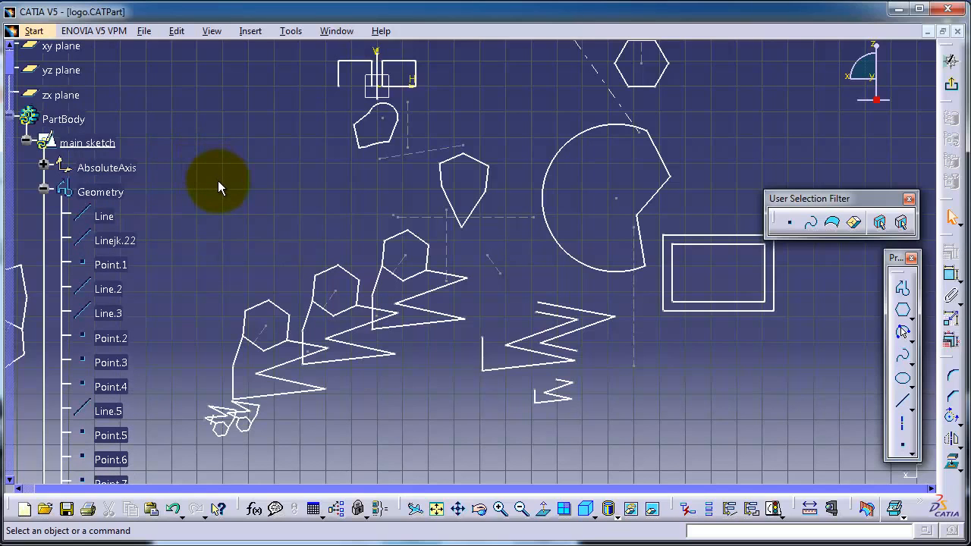
{"action": "scroll", "coordinate": [218, 181], "scroll_direction": "up", "scroll_amount": 2}
{"action": "mouse_move", "coordinate": [218, 182]}
{"action": "middle_mouse_down"}
{"action": "mouse_move", "coordinate": [222, 153]}
{"action": "mouse_move", "coordinate": [277, 183]}
{"action": "mouse_move", "coordinate": [295, 179]}
{"action": "middle_mouse_up"}
{"action": "scroll", "coordinate": [247, 206], "scroll_direction": "down", "scroll_amount": 1, "text": "ctrl"}
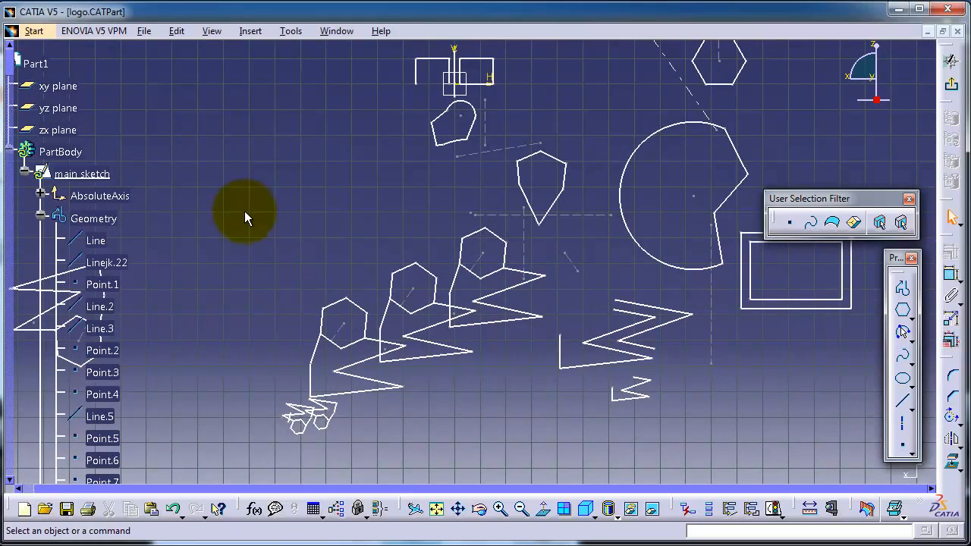
{"action": "left_click", "coordinate": [41, 246]}
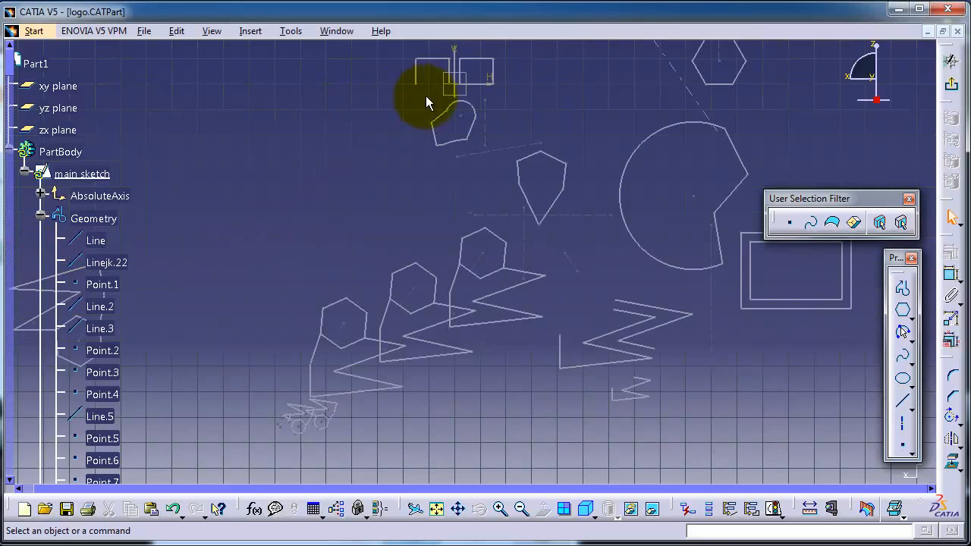
- Select single edges of the dimmed sketch, including one of the kite-shaped polygon, with the specification tree hidden, and clear the selection
{"action": "left_click", "coordinate": [460, 249]}
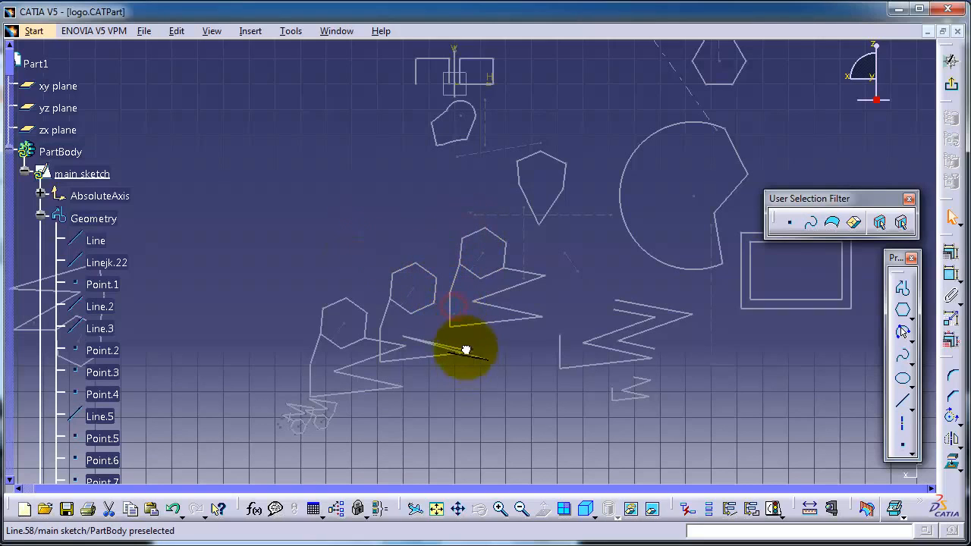
{"action": "left_click", "coordinate": [450, 308]}
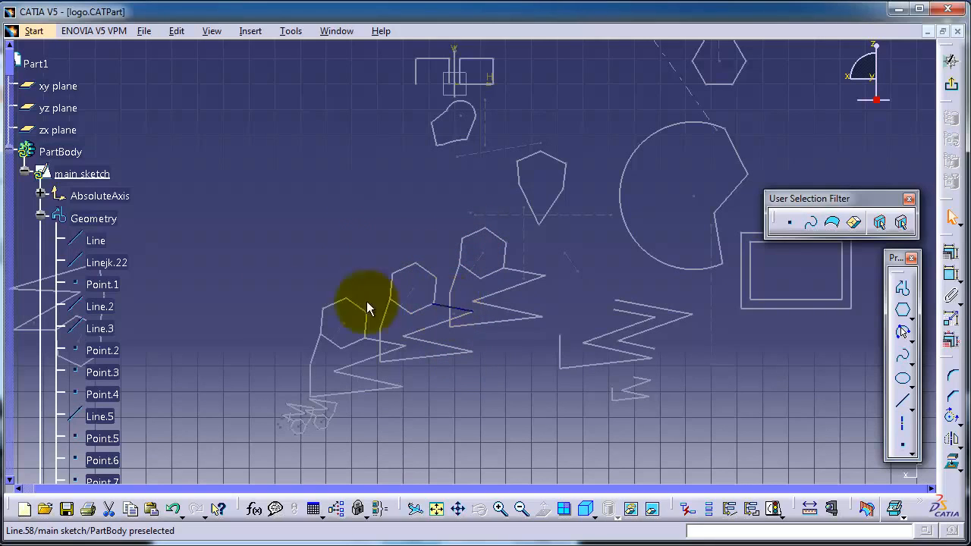
{"action": "mouse_move", "coordinate": [410, 246]}
{"action": "middle_mouse_down"}
{"action": "mouse_move", "coordinate": [331, 170]}
{"action": "mouse_move", "coordinate": [350, 208]}
{"action": "middle_mouse_up"}
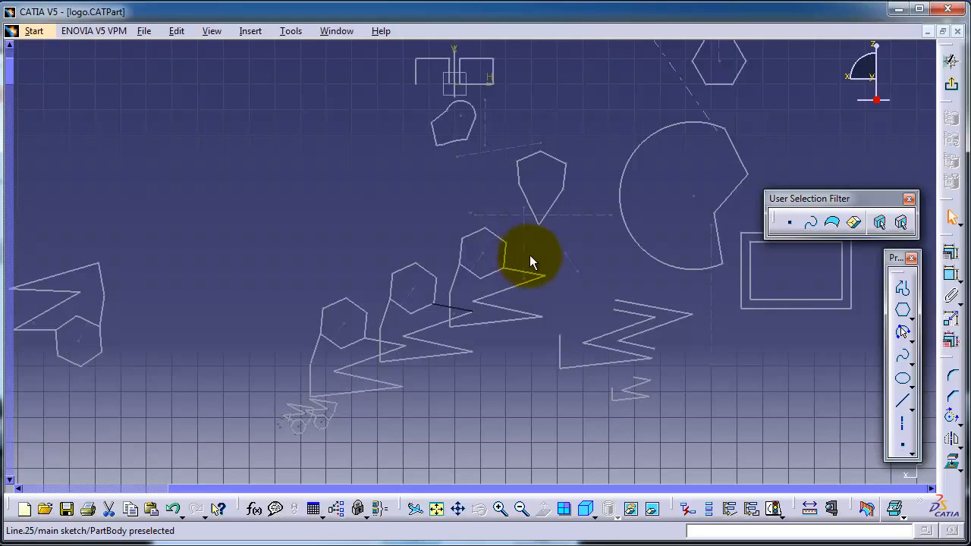
{"action": "mouse_move", "coordinate": [529, 255]}
{"action": "middle_mouse_down"}
{"action": "mouse_move", "coordinate": [503, 240]}
{"action": "mouse_move", "coordinate": [549, 262]}
{"action": "mouse_move", "coordinate": [527, 248]}
{"action": "middle_mouse_up"}
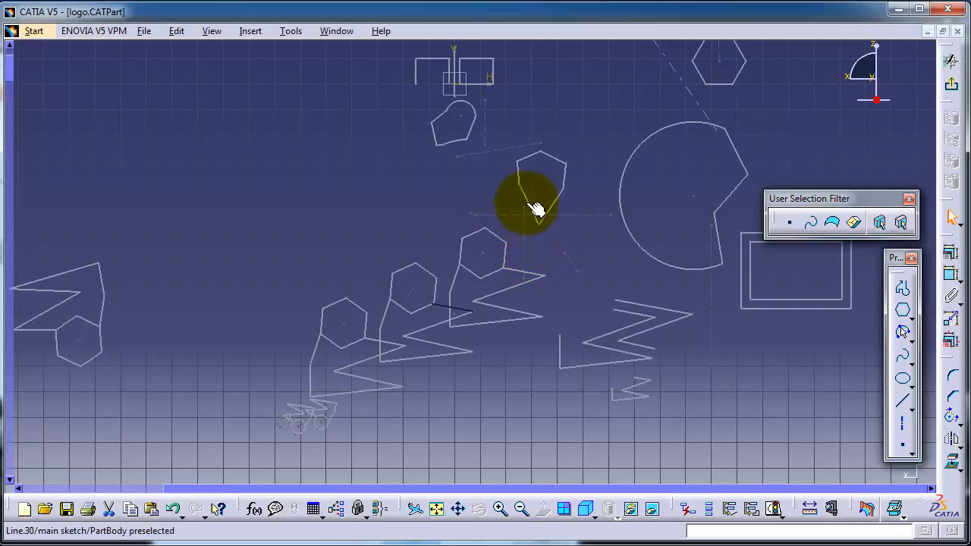
{"action": "middle_click_drag", "start_coordinate": [536, 209], "coordinate": [542, 239]}
{"action": "left_click", "coordinate": [545, 214]}
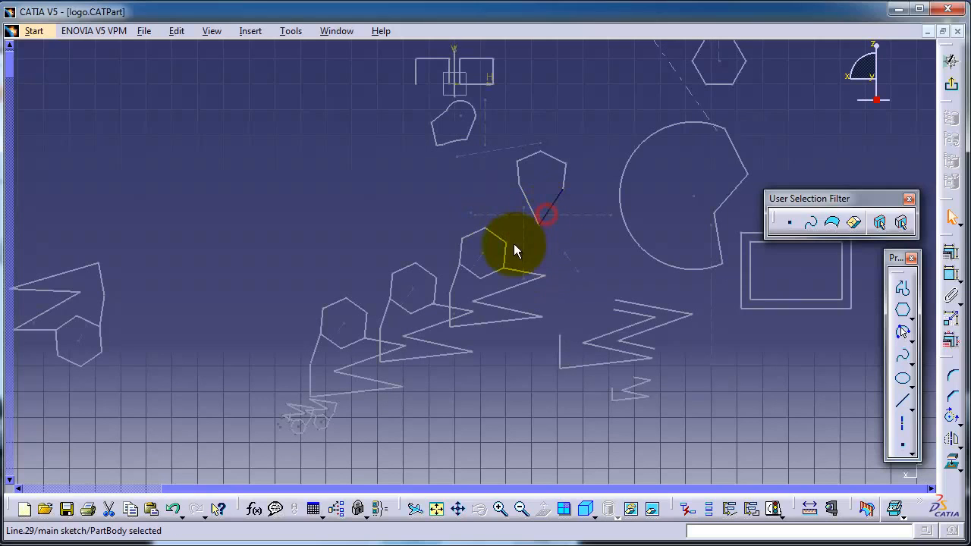
{"action": "left_click", "coordinate": [515, 250]}
- Redisplay the specification tree and examine its entries from Part1 down to the main sketch's lines and points, repositioning and resizing it
{"action": "middle_click_drag", "start_coordinate": [256, 232], "coordinate": [533, 218]}
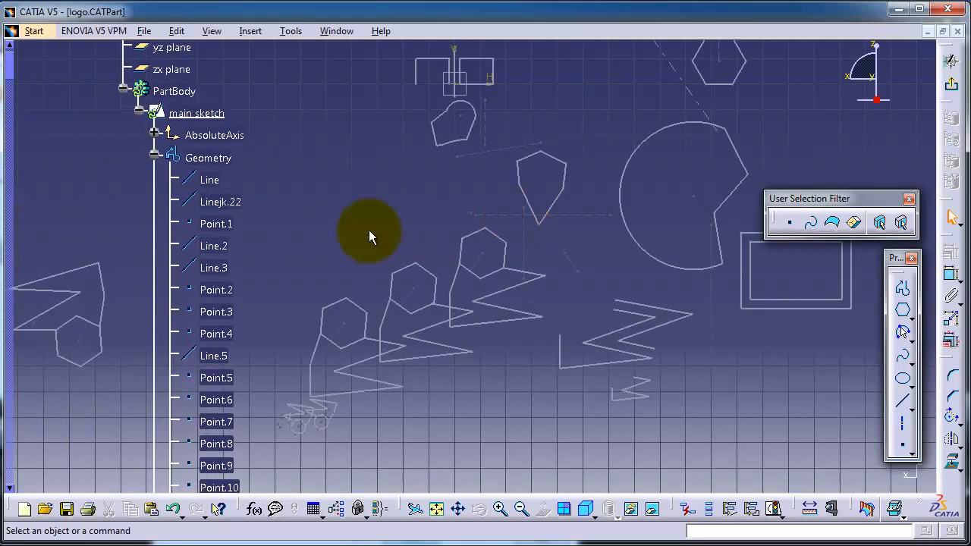
{"action": "middle_click_drag", "start_coordinate": [272, 182], "coordinate": [269, 214]}
{"action": "scroll", "coordinate": [271, 227], "scroll_direction": "up", "scroll_amount": 3}
{"action": "scroll", "coordinate": [272, 228], "scroll_direction": "down", "scroll_amount": 4}
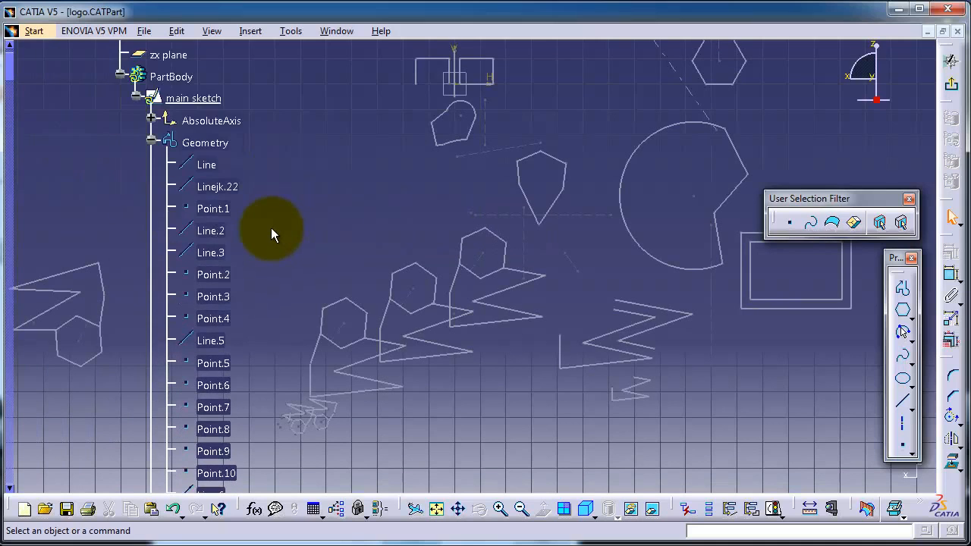
{"action": "scroll", "coordinate": [270, 226], "scroll_direction": "up", "scroll_amount": 3}
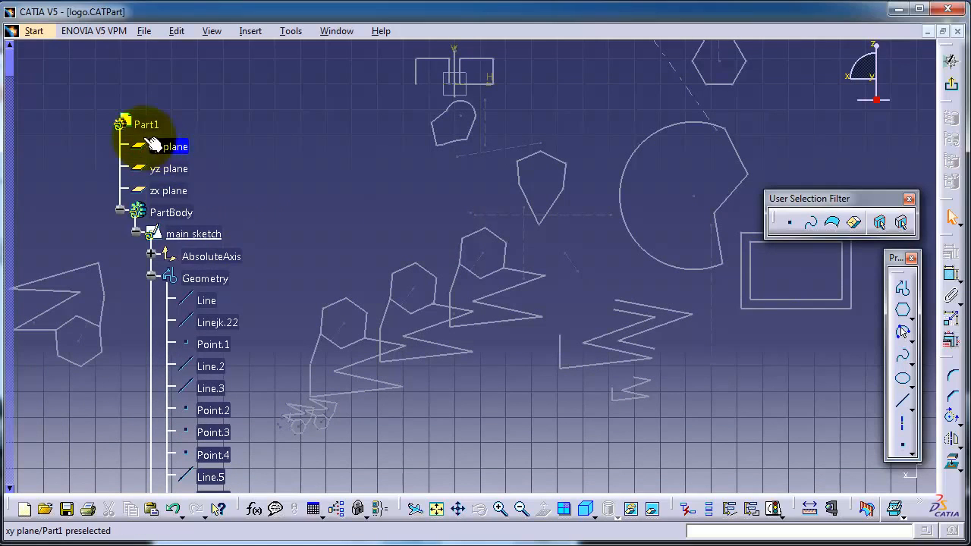
{"action": "scroll", "coordinate": [219, 187], "scroll_direction": "down", "scroll_amount": 6}
{"action": "scroll", "coordinate": [281, 193], "scroll_direction": "up", "scroll_amount": 5}
{"action": "scroll", "coordinate": [282, 159], "scroll_direction": "down", "scroll_amount": 2}
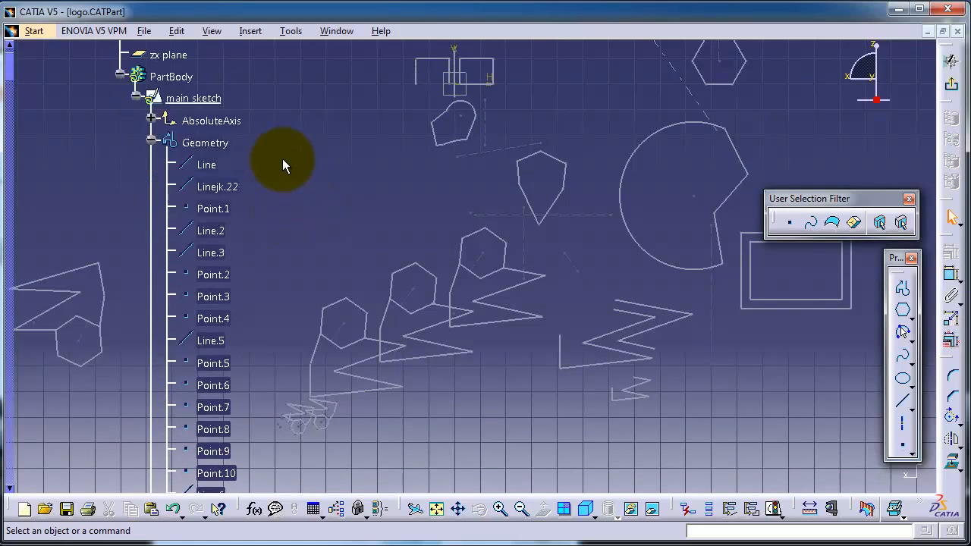
{"action": "scroll", "coordinate": [282, 158], "scroll_direction": "down", "scroll_amount": 4}
{"action": "scroll", "coordinate": [282, 159], "scroll_direction": "up", "scroll_amount": 2}
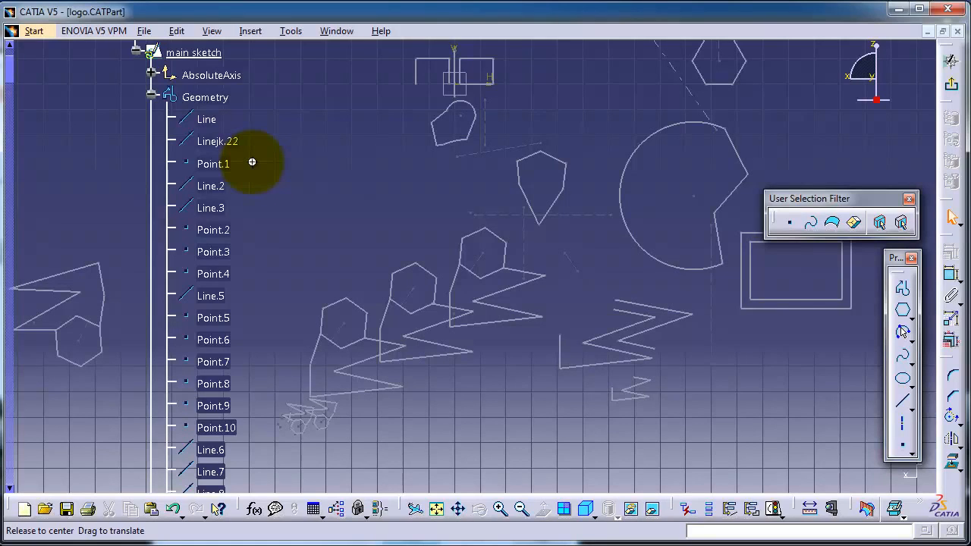
{"action": "mouse_move", "coordinate": [252, 163]}
{"action": "middle_mouse_down", "text": "ctrl"}
{"action": "mouse_move", "coordinate": [221, 300]}
{"action": "mouse_move", "coordinate": [202, 331]}
{"action": "mouse_move", "coordinate": [183, 444]}
{"action": "mouse_move", "coordinate": [183, 227]}
{"action": "mouse_move", "coordinate": [199, 154]}
{"action": "mouse_move", "coordinate": [185, 126]}
{"action": "mouse_move", "coordinate": [193, 132]}
{"action": "mouse_move", "coordinate": [184, 142]}
{"action": "middle_mouse_up", "text": "ctrl"}
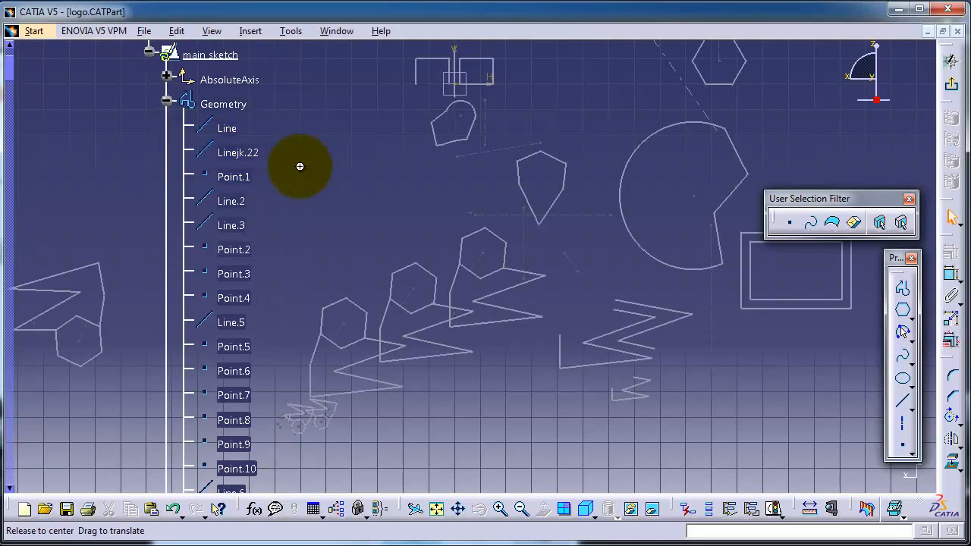
{"action": "mouse_move", "coordinate": [300, 166]}
{"action": "middle_mouse_down"}
{"action": "mouse_move", "coordinate": [468, 178]}
{"action": "mouse_move", "coordinate": [438, 189]}
{"action": "mouse_move", "coordinate": [242, 171]}
{"action": "mouse_move", "coordinate": [226, 204]}
{"action": "mouse_move", "coordinate": [255, 221]}
{"action": "mouse_move", "coordinate": [371, 234]}
{"action": "mouse_move", "coordinate": [392, 273]}
{"action": "mouse_move", "coordinate": [344, 284]}
{"action": "mouse_move", "coordinate": [392, 319]}
{"action": "mouse_move", "coordinate": [416, 294]}
{"action": "mouse_move", "coordinate": [514, 271]}
{"action": "mouse_move", "coordinate": [548, 281]}
{"action": "mouse_move", "coordinate": [243, 310]}
{"action": "mouse_move", "coordinate": [200, 267]}
{"action": "mouse_move", "coordinate": [217, 275]}
{"action": "mouse_move", "coordinate": [222, 262]}
{"action": "middle_mouse_up"}
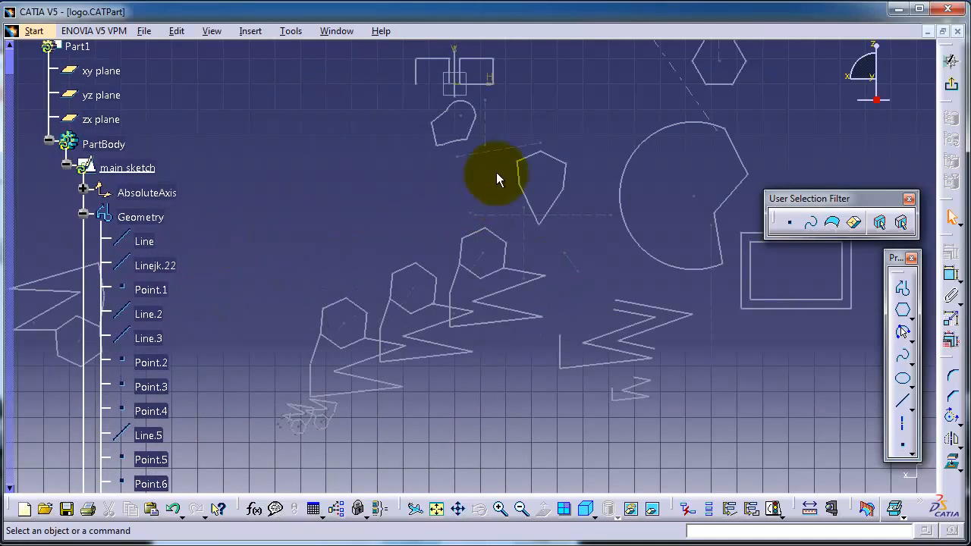
- Return view control to the geometry for a closer look at the hexagons, and toggle control to the tree and back
{"action": "left_click", "coordinate": [85, 253]}
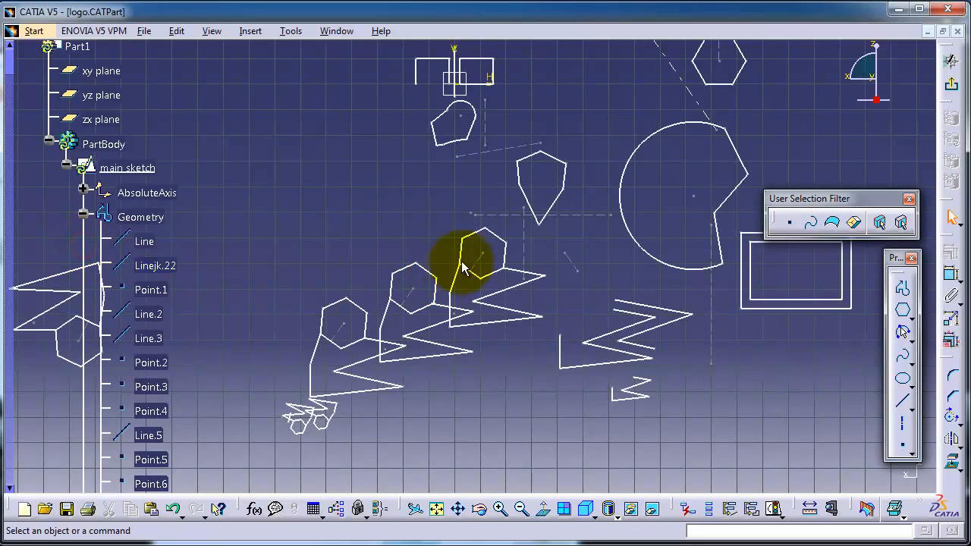
{"action": "mouse_move", "coordinate": [438, 203]}
{"action": "middle_mouse_down"}
{"action": "mouse_move", "coordinate": [447, 234]}
{"action": "mouse_move", "coordinate": [440, 266]}
{"action": "mouse_move", "coordinate": [448, 225]}
{"action": "mouse_move", "coordinate": [438, 105]}
{"action": "mouse_move", "coordinate": [435, 122]}
{"action": "mouse_move", "coordinate": [568, 144]}
{"action": "mouse_move", "coordinate": [670, 137]}
{"action": "mouse_move", "coordinate": [450, 102]}
{"action": "middle_mouse_up"}
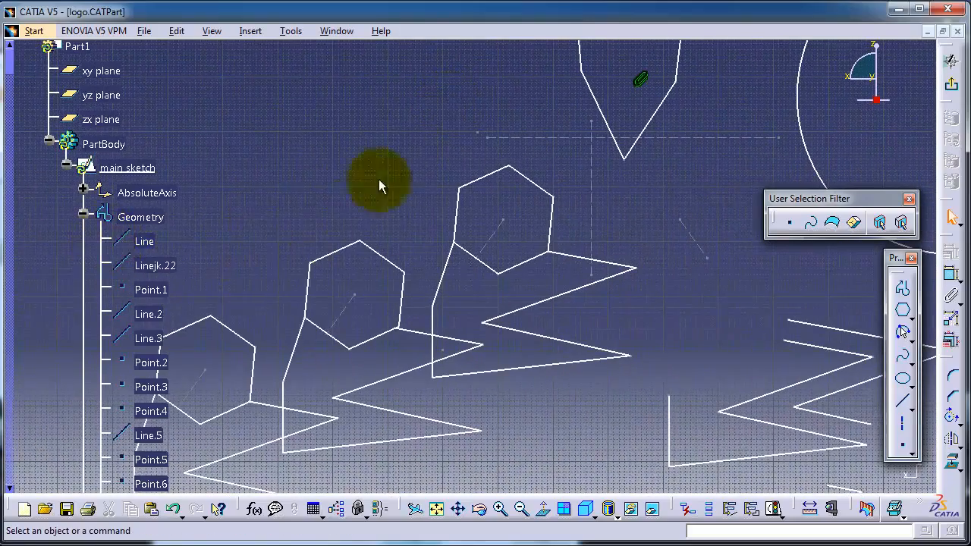
{"action": "left_click", "coordinate": [85, 272]}
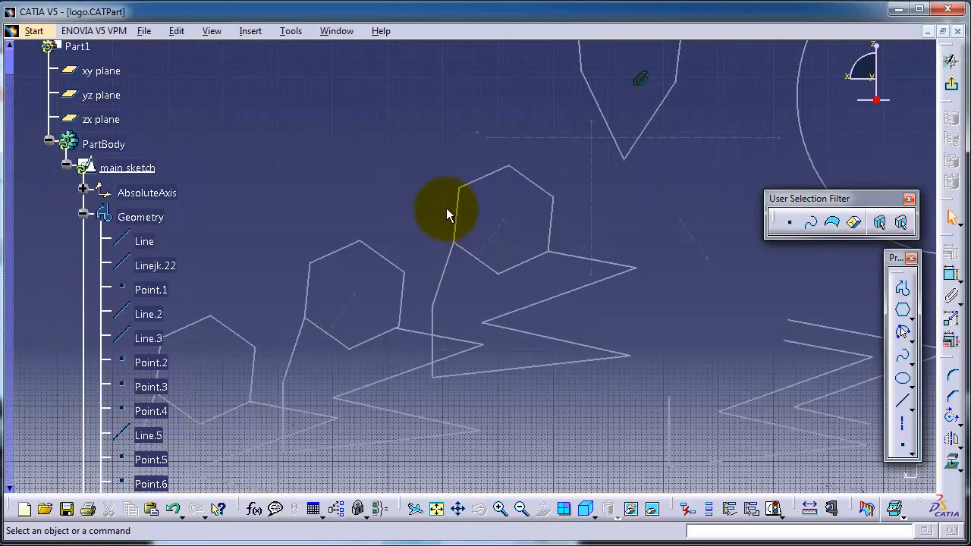
{"action": "left_click", "coordinate": [82, 287]}
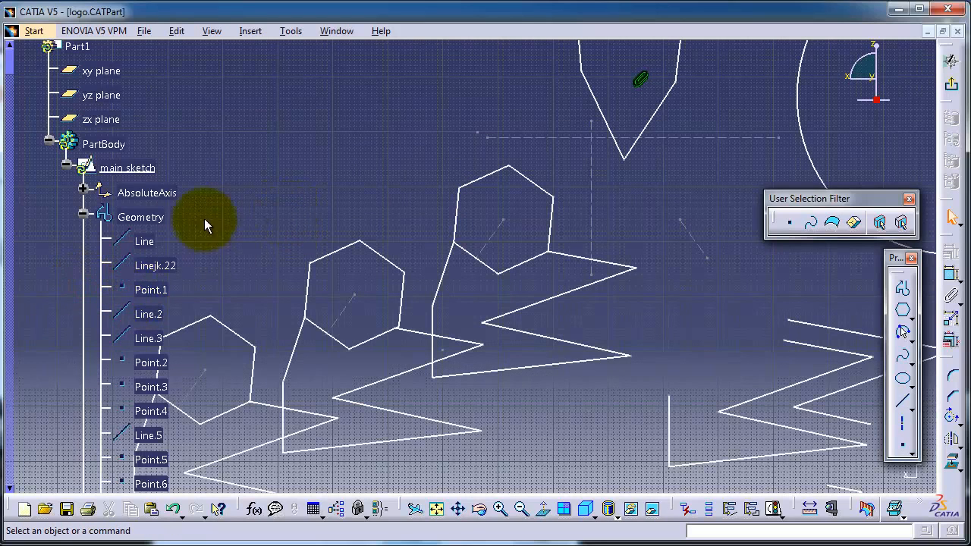
- Collapse the main sketch's Geometry branch in the specification tree and exit the sketch to the 3D part environment
{"action": "left_click", "coordinate": [82, 214]}
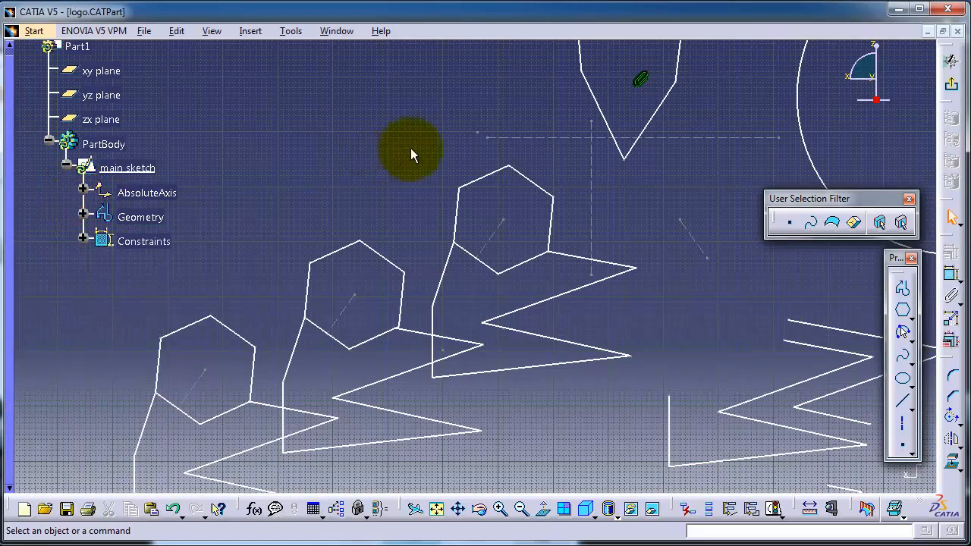
{"action": "middle_click_drag", "start_coordinate": [411, 148], "coordinate": [408, 156]}
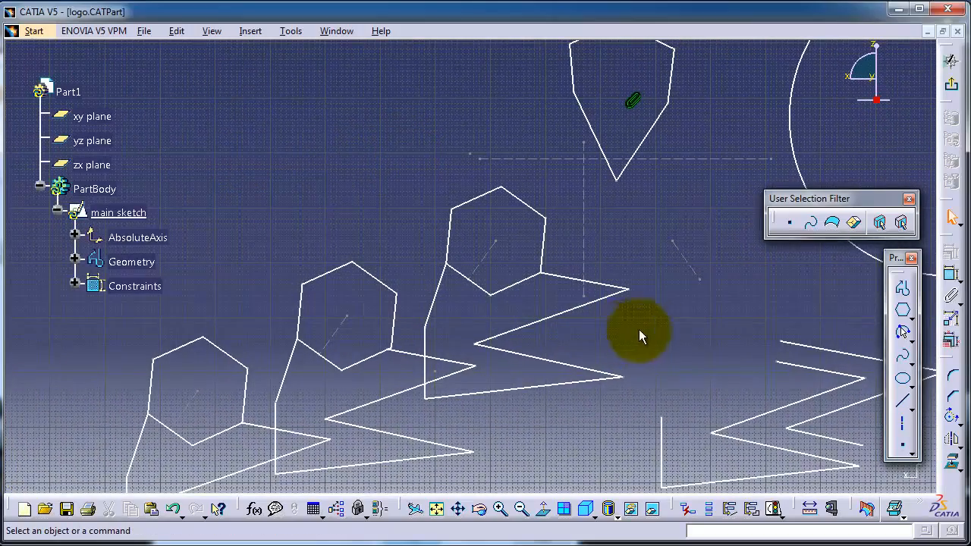
{"action": "mouse_move", "coordinate": [640, 331]}
{"action": "middle_mouse_down"}
{"action": "mouse_move", "coordinate": [650, 281]}
{"action": "mouse_move", "coordinate": [627, 250]}
{"action": "mouse_move", "coordinate": [660, 243]}
{"action": "middle_mouse_up"}
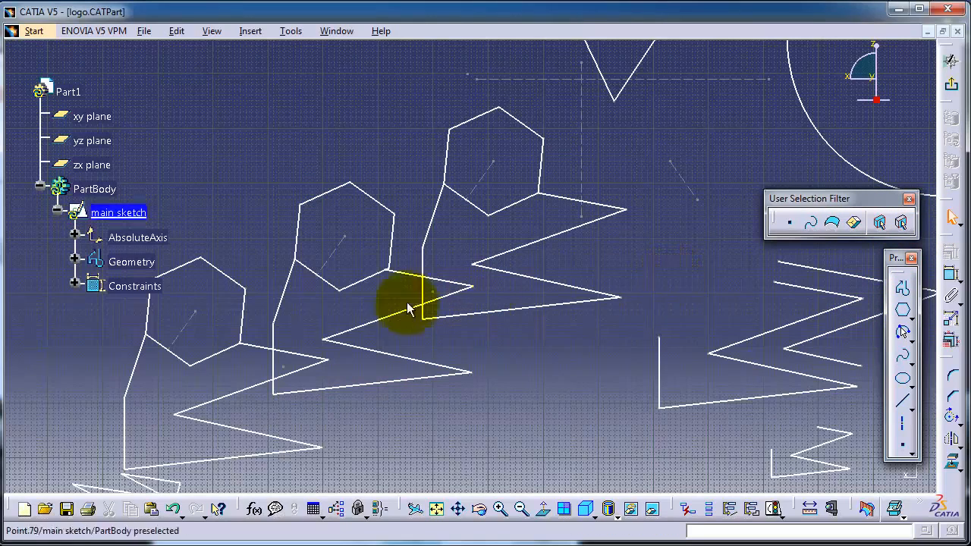
{"action": "mouse_move", "coordinate": [403, 331]}
{"action": "middle_mouse_down"}
{"action": "mouse_move", "coordinate": [426, 327]}
{"action": "mouse_move", "coordinate": [445, 288]}
{"action": "mouse_move", "coordinate": [445, 255]}
{"action": "middle_mouse_up"}
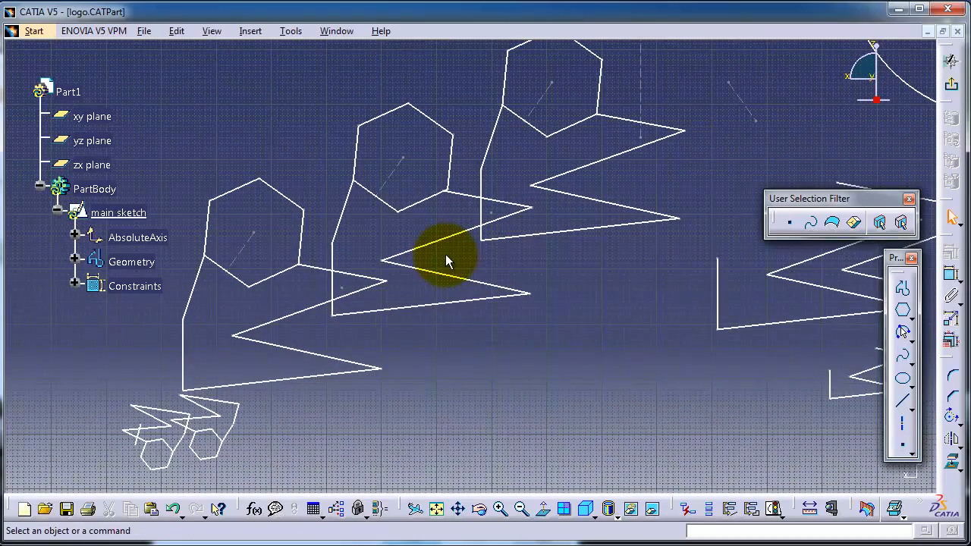
{"action": "left_click", "coordinate": [953, 91]}
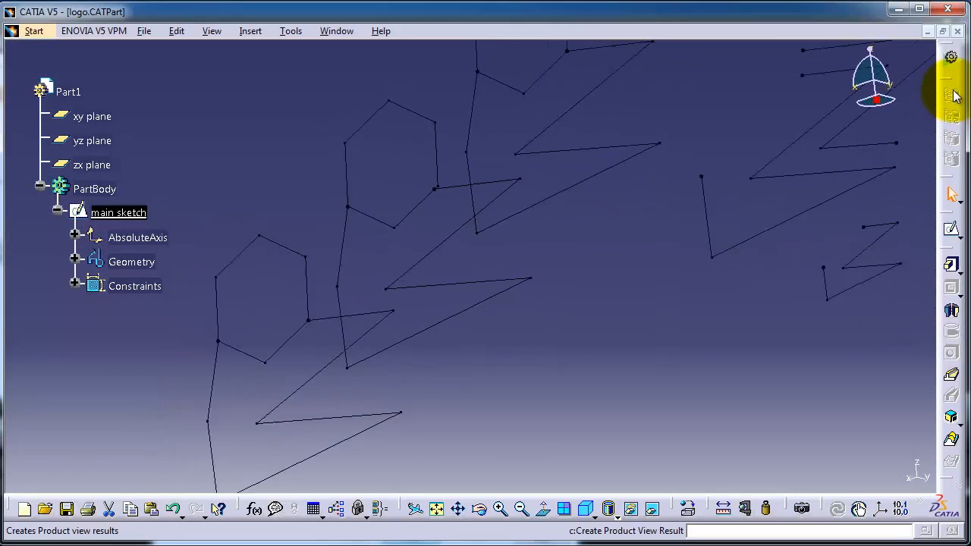